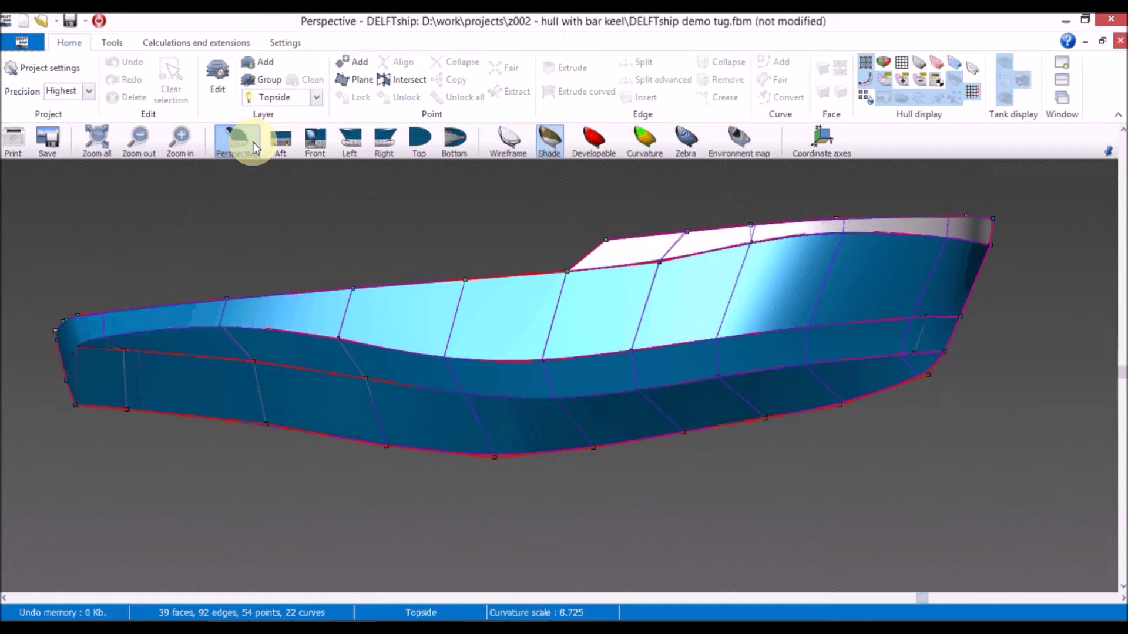
# - Subdivide the hull's control net twice in the perspective view
pyautogui.click(252, 142)
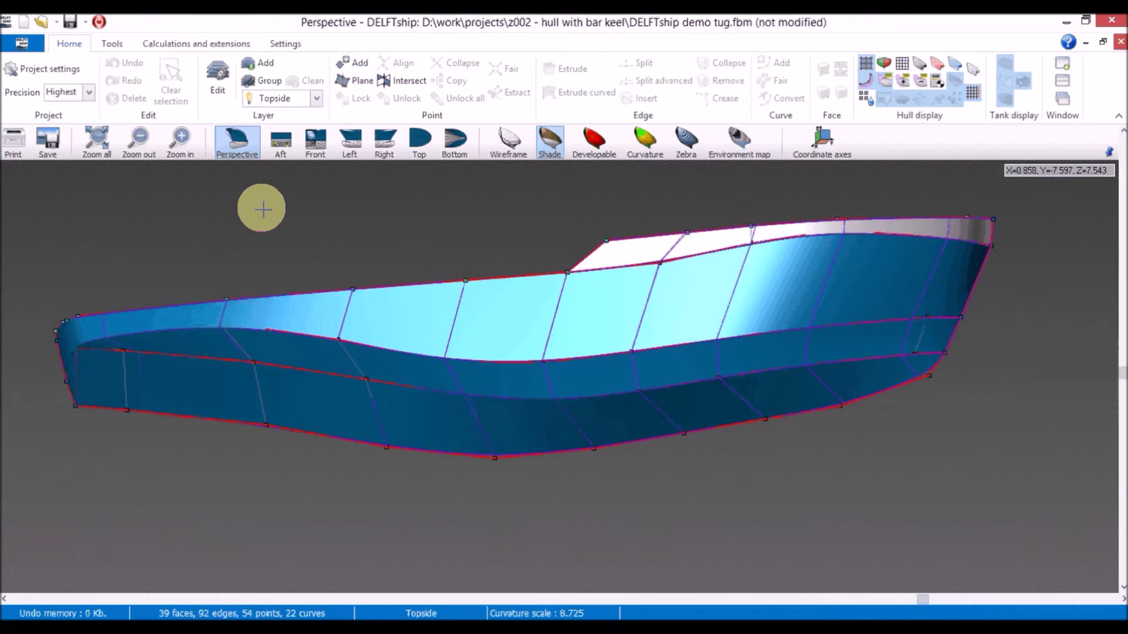
pyautogui.click(58, 43)
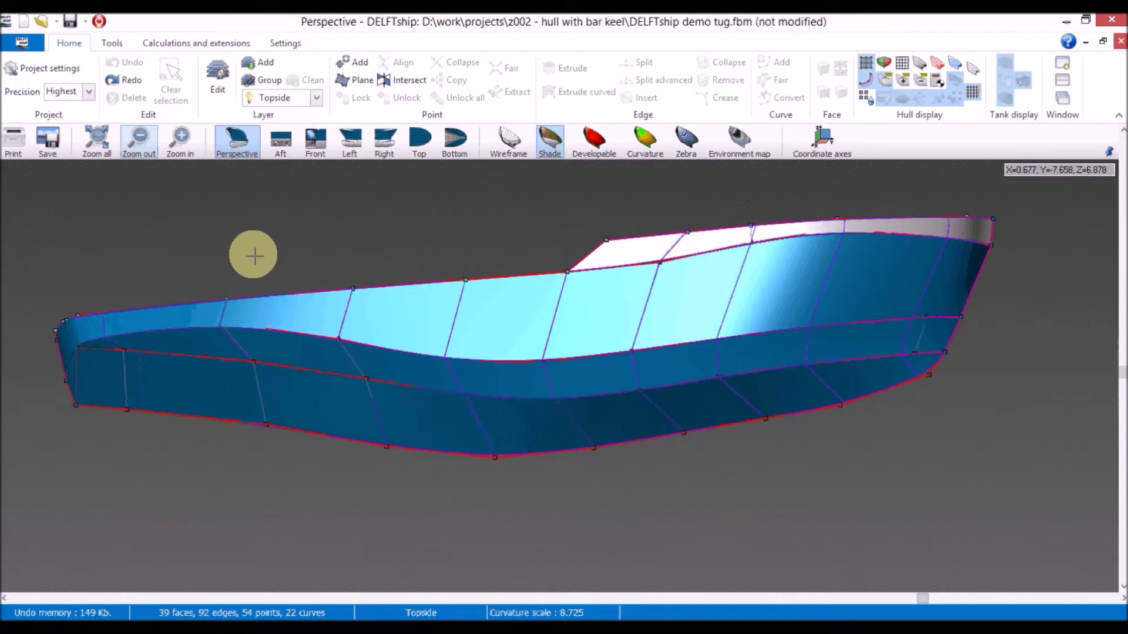
pyautogui.click(111, 44)
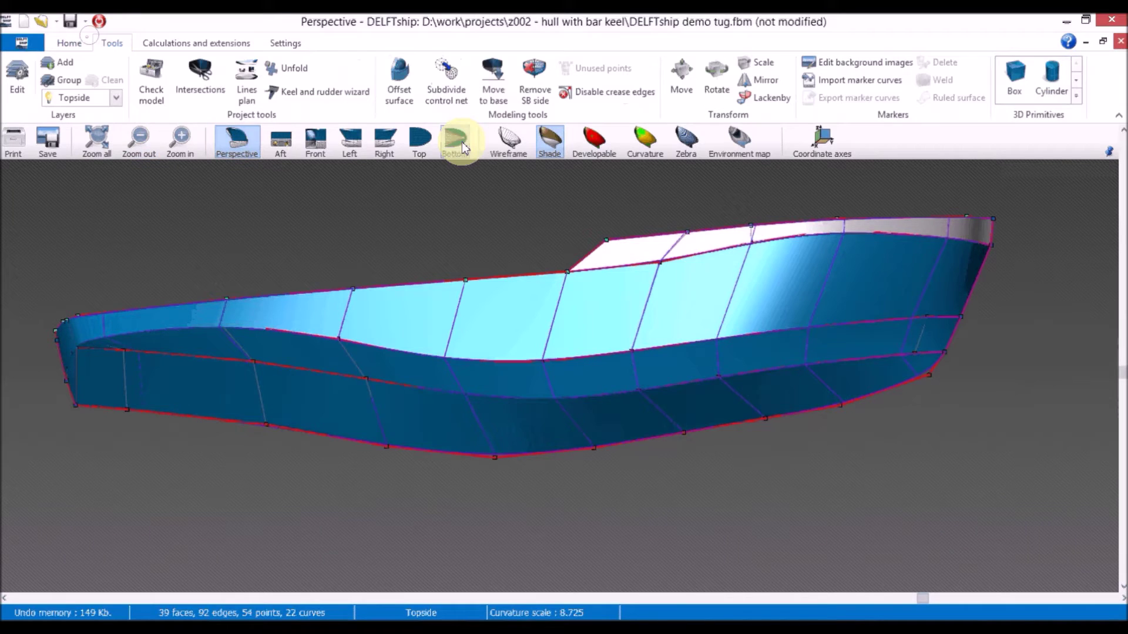
pyautogui.click(452, 103)
pyautogui.click(619, 351)
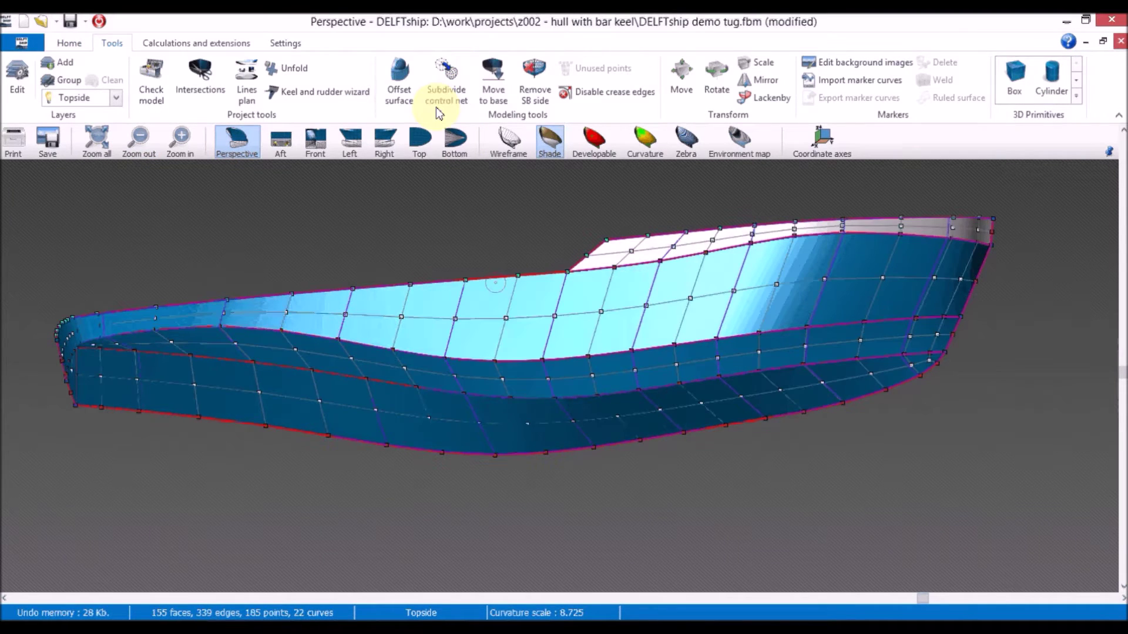
pyautogui.click(437, 105)
pyautogui.click(606, 346)
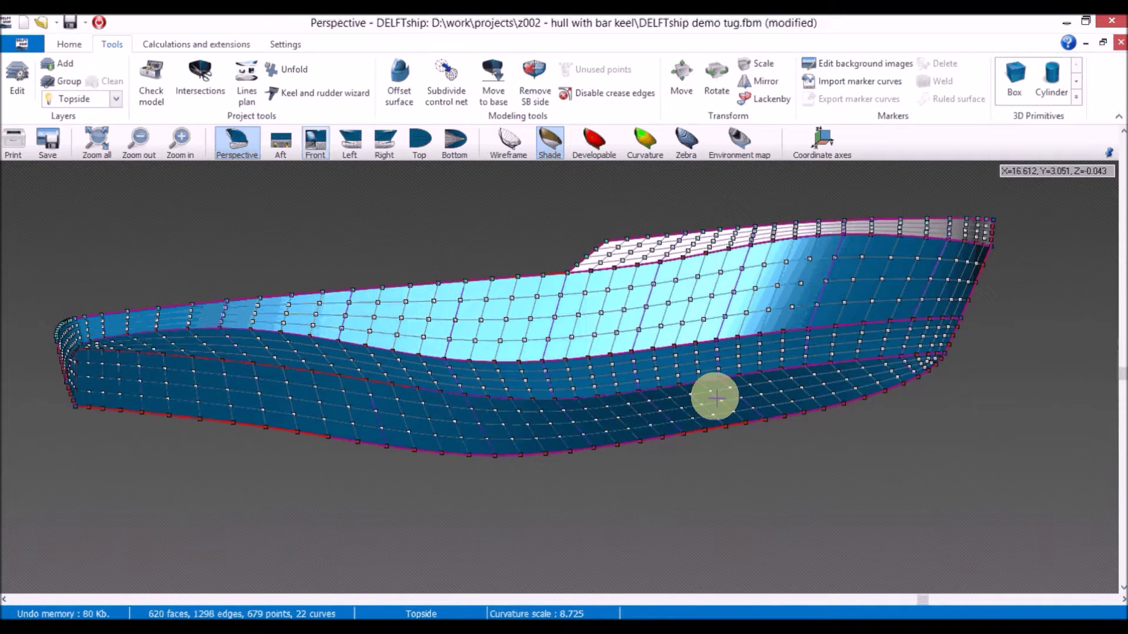
# - Configure a trapezoidal keel in the Keel and rudder wizard with tip chord length 1.8, span 1.1 and 2 vertical points
pyautogui.click(305, 100)
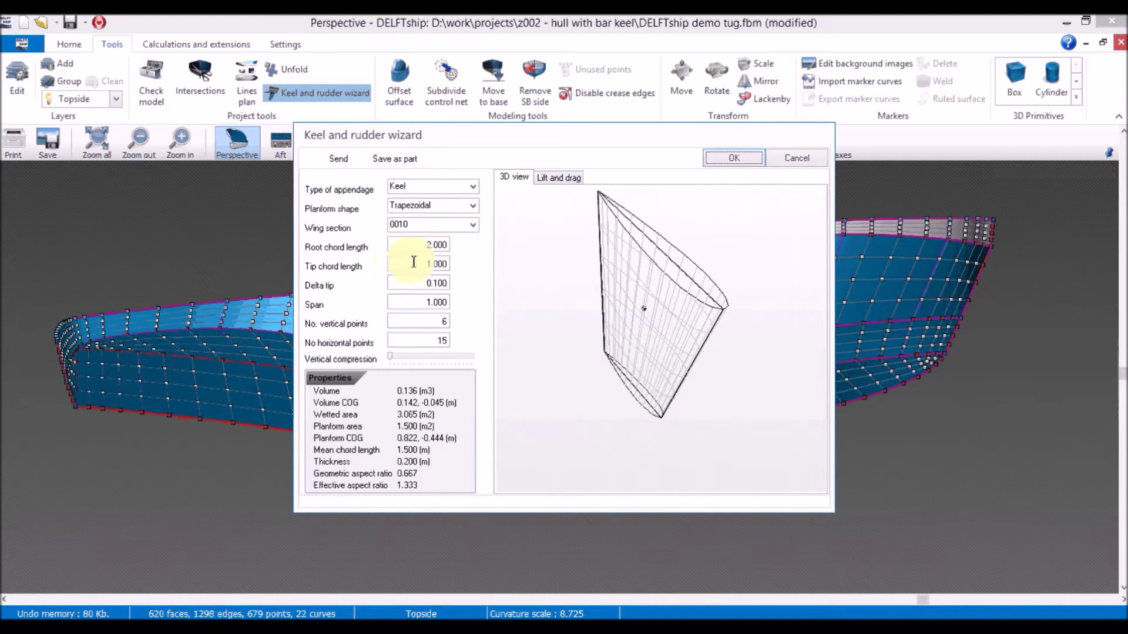
pyautogui.doubleClick(400, 264)
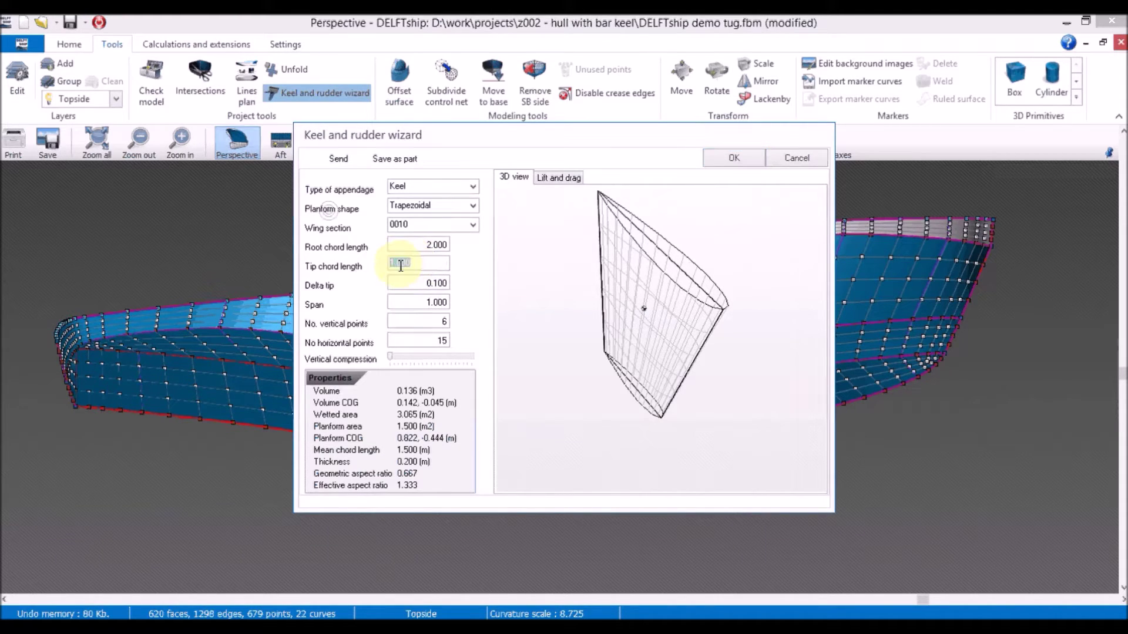
pyautogui.write('1.8')
pyautogui.click(421, 301)
pyautogui.doubleClick(420, 300)
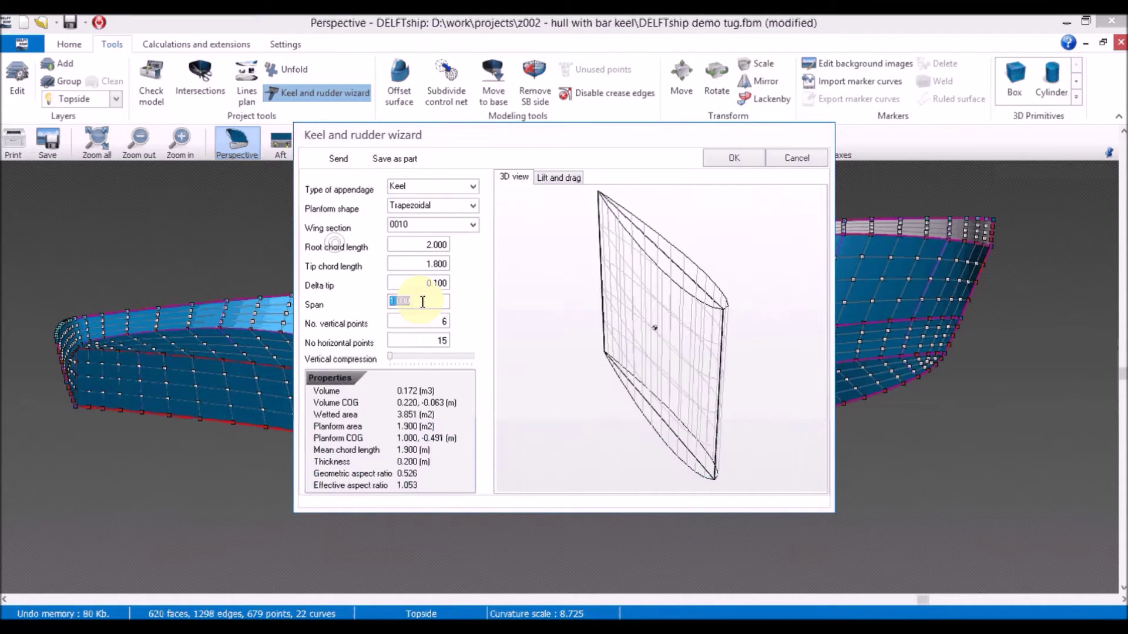
pyautogui.write('1.1')
pyautogui.press('Tab')
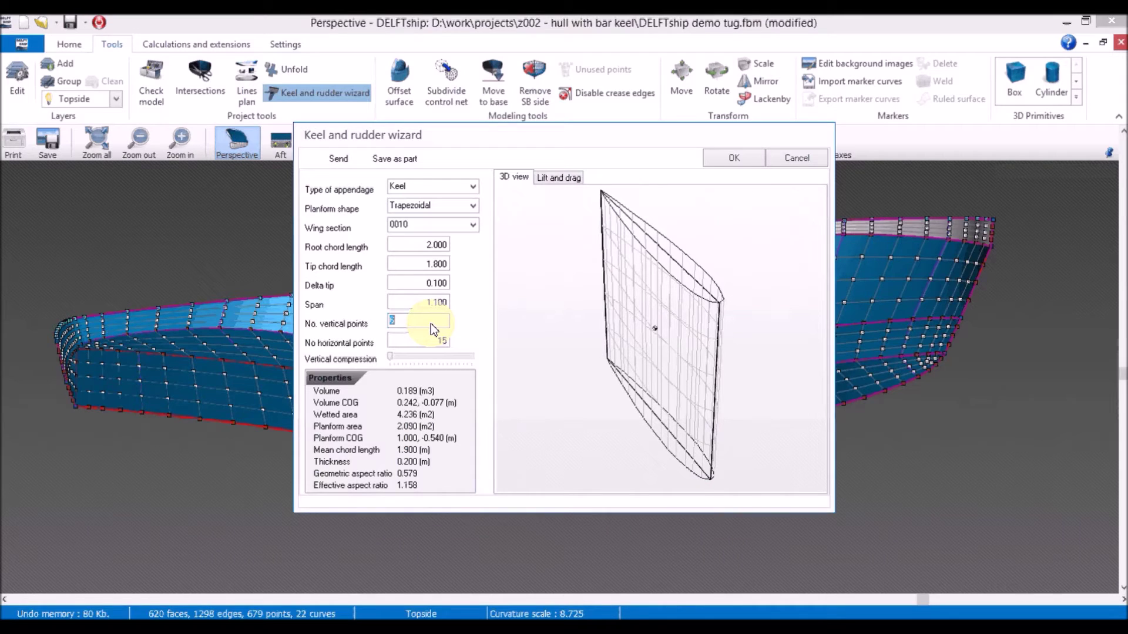
pyautogui.write('2')
pyautogui.click(430, 340)
# - Send the configured trapezoidal keel to the hull model and close the wizard
pyautogui.click(345, 162)
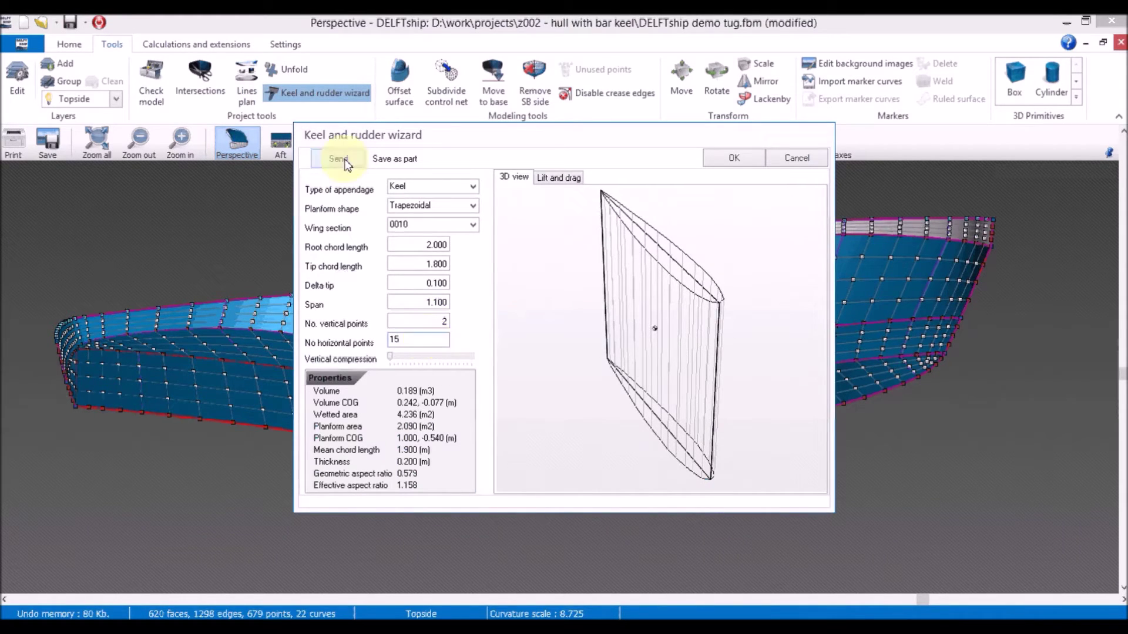
pyautogui.click(750, 166)
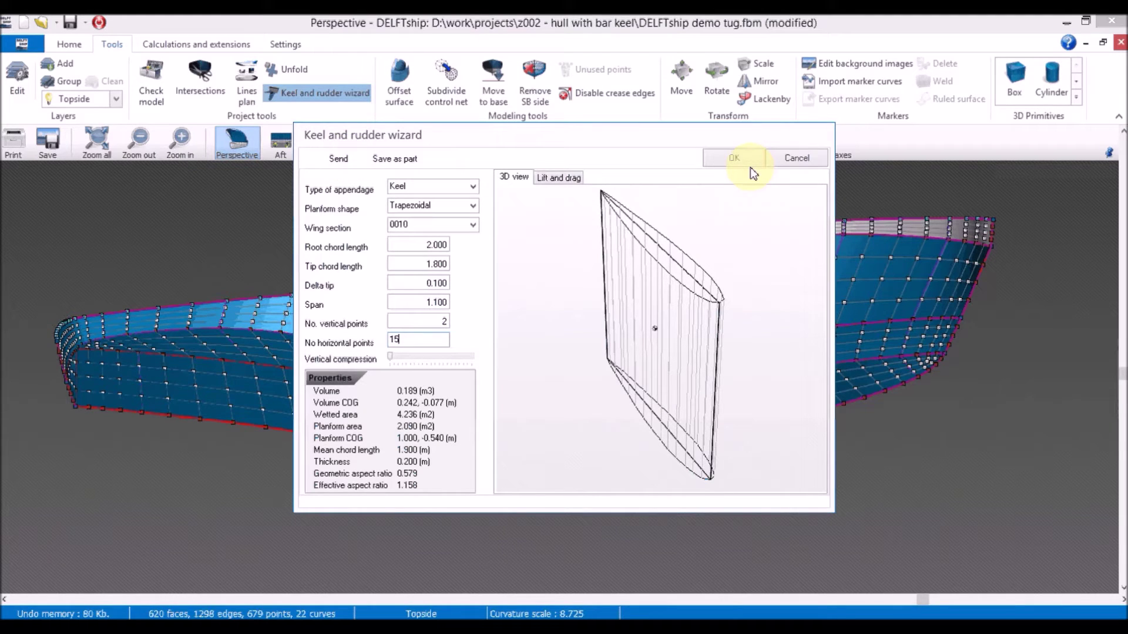
pyautogui.click(333, 162)
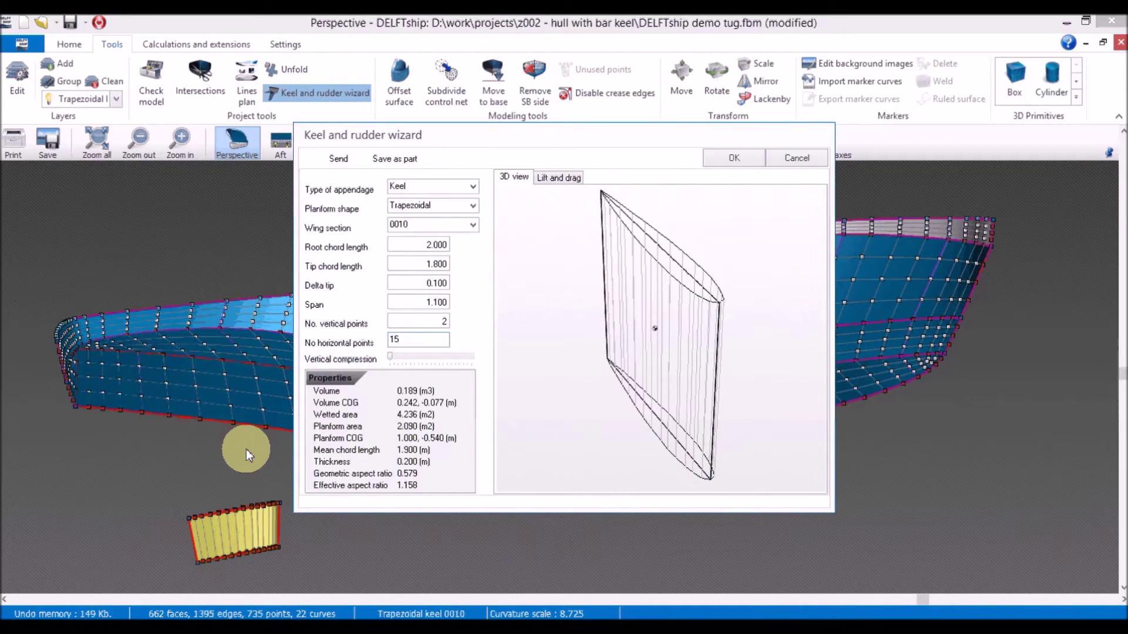
pyautogui.click(733, 157)
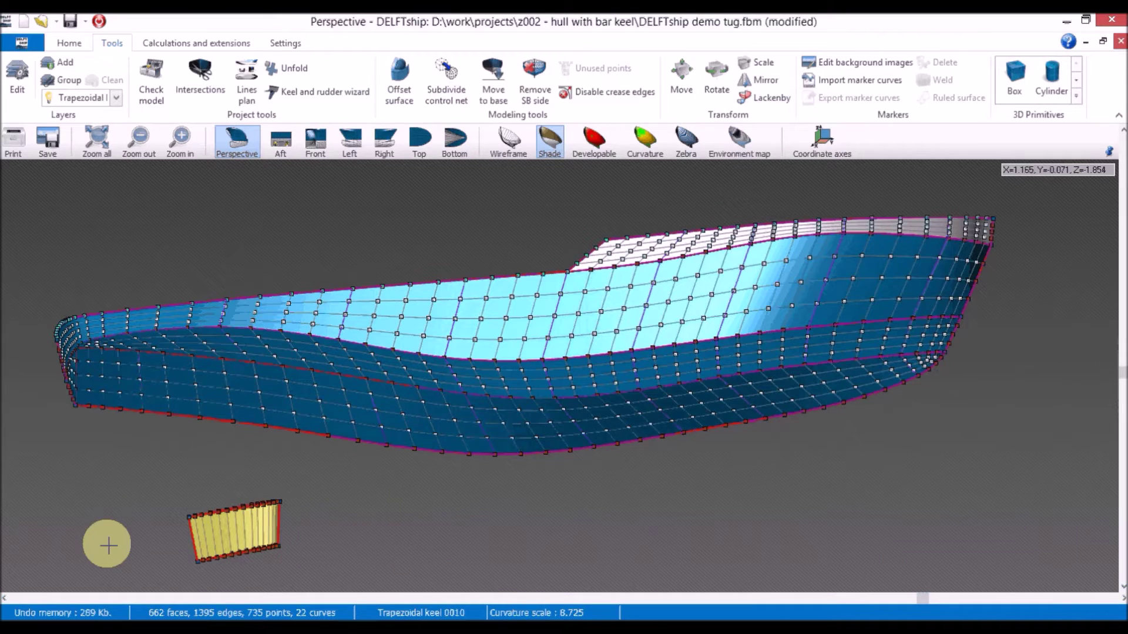
# - Move all points of the keel 2.8 in the vertical direction so it crosses the hull bottom
pyautogui.moveTo(138, 459); pyautogui.dragTo(327, 586)
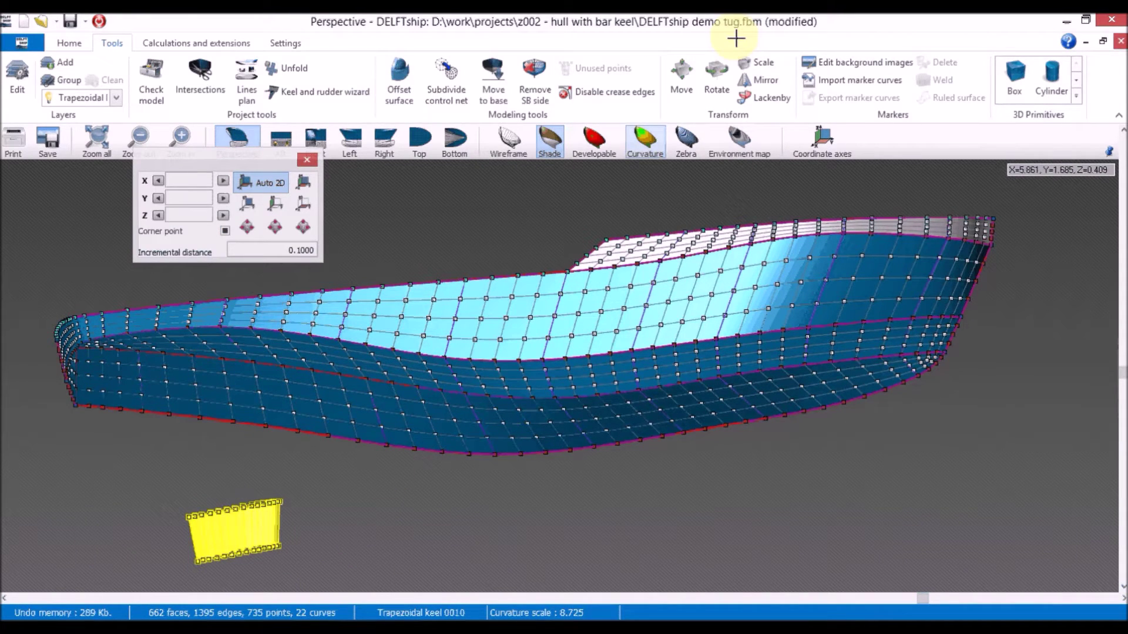
pyautogui.click(681, 77)
pyautogui.press('Tab')
pyautogui.press('Tab')
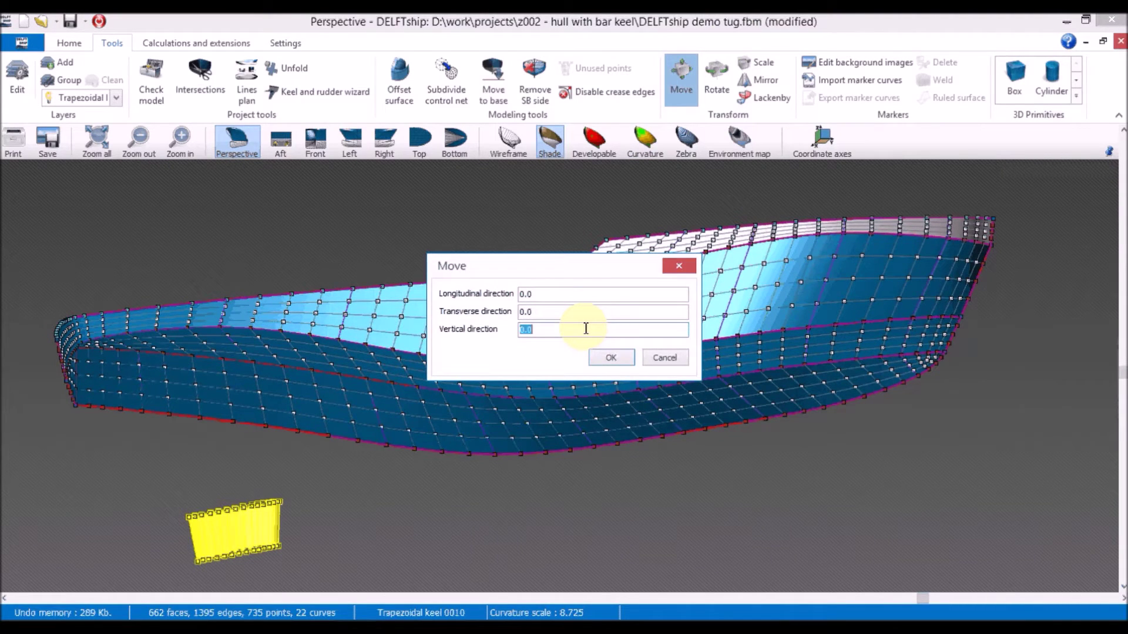
pyautogui.write('2.8')
pyautogui.click(624, 357)
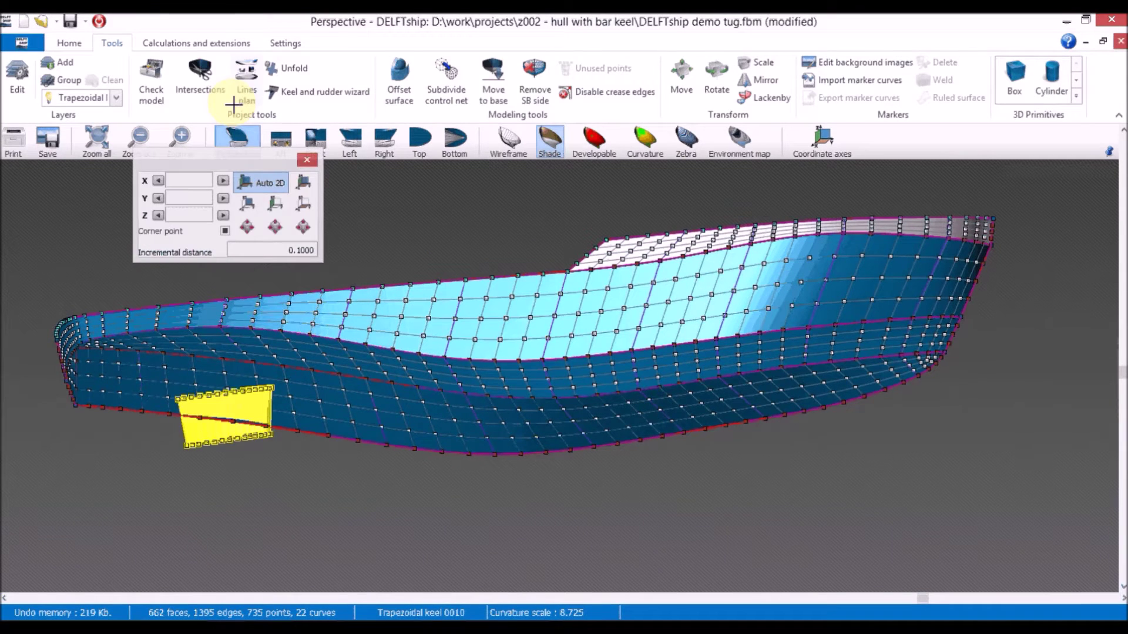
pyautogui.click(240, 248)
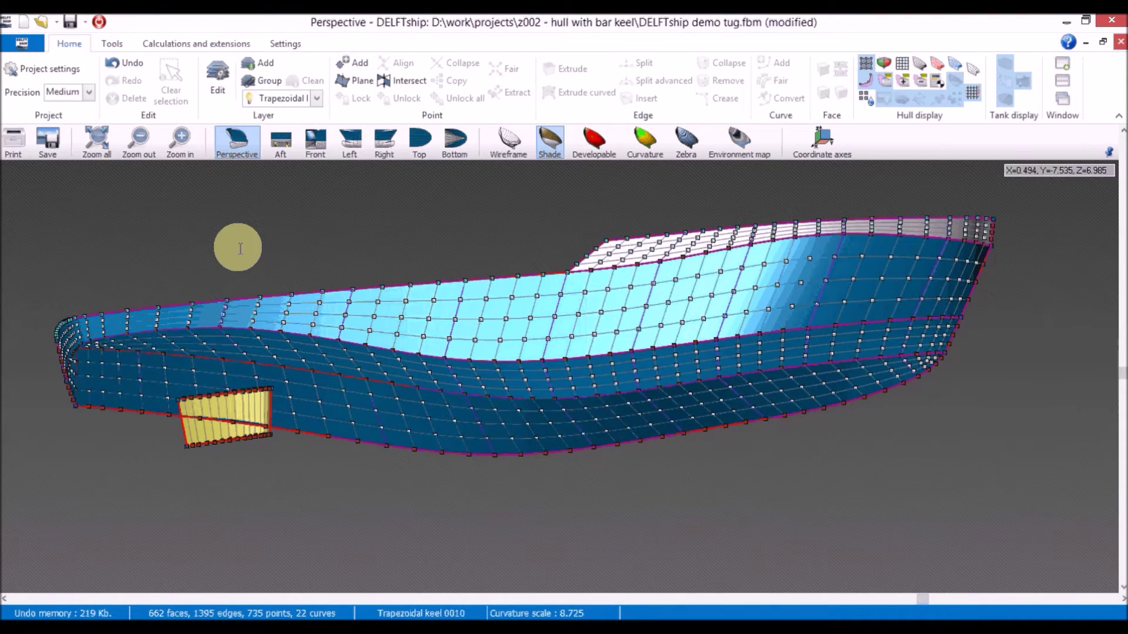
# - Intersect the layers, inserting new points in Trapezoidal keel 0010 where it meets the Bottom layer
pyautogui.click(390, 83)
pyautogui.click(610, 323)
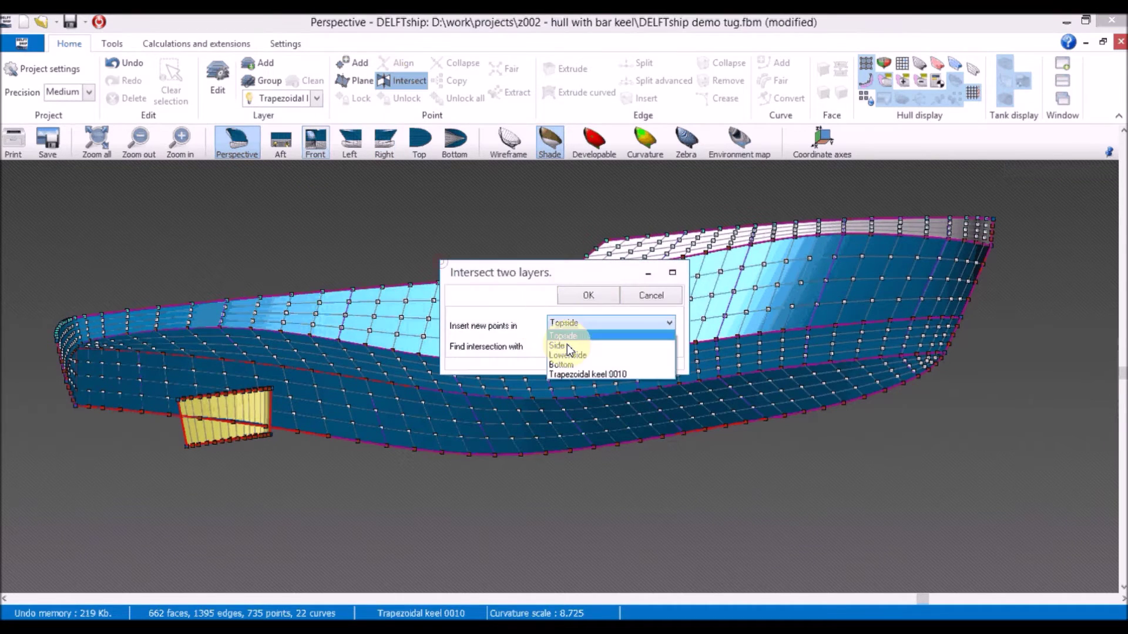
pyautogui.click(584, 374)
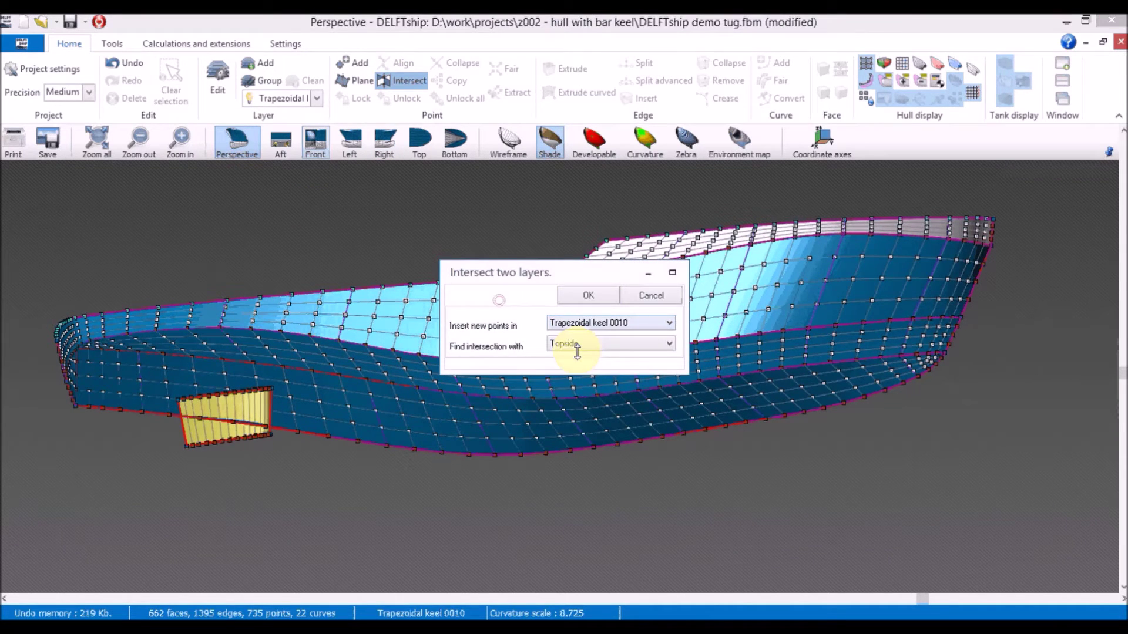
pyautogui.click(577, 346)
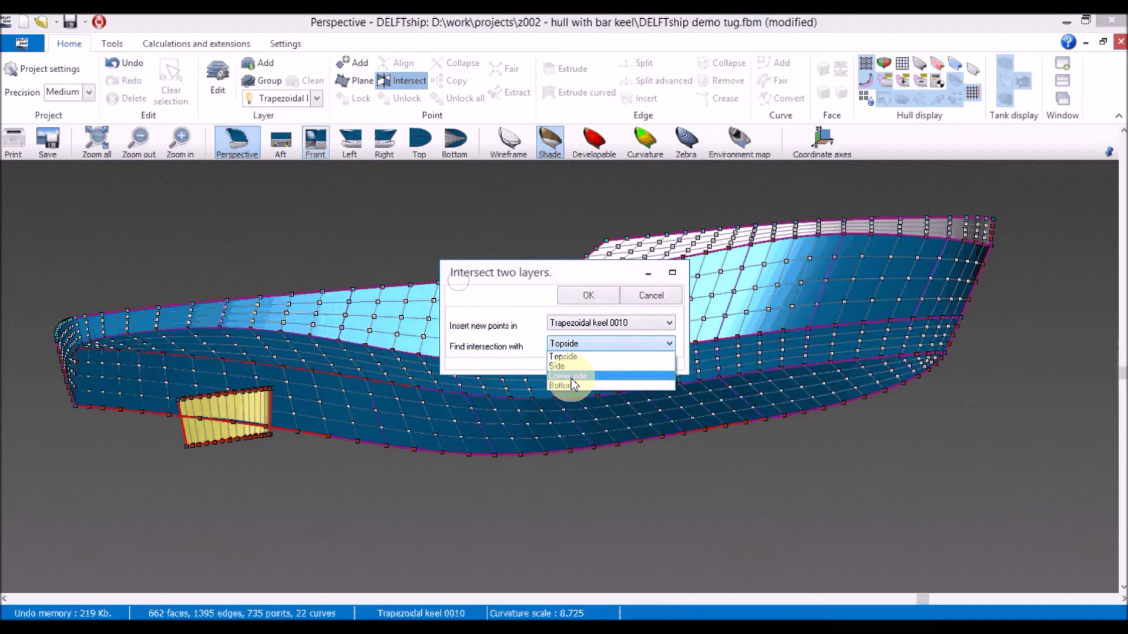
pyautogui.click(564, 385)
pyautogui.click(589, 295)
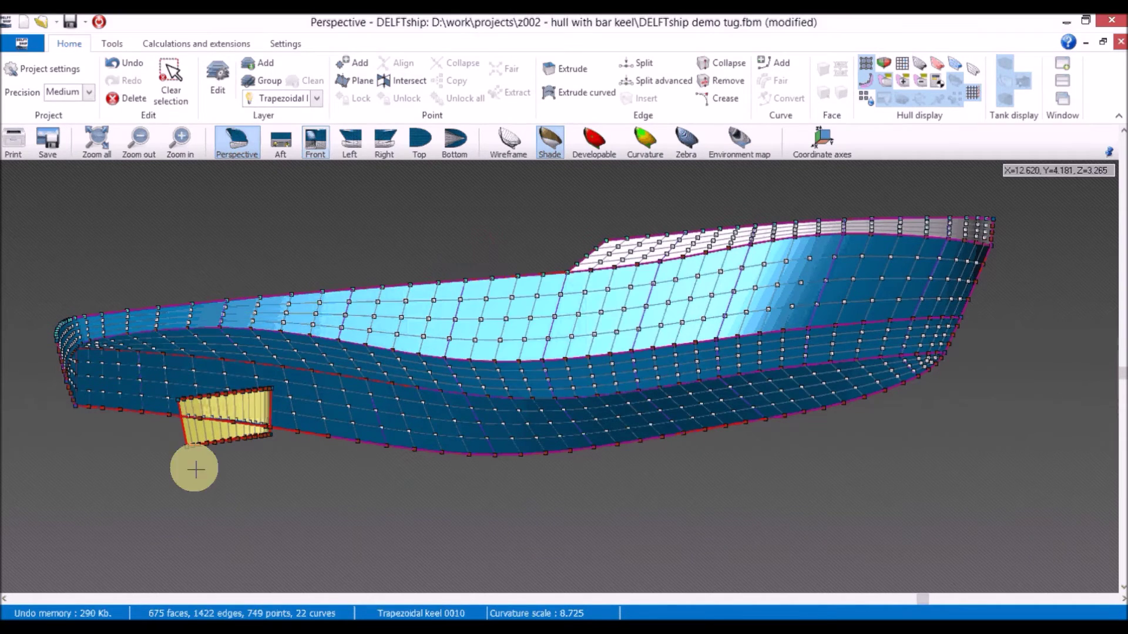
# - Split the hull's bottom centreline edge three times around the keel's trailing edge to place a point where they meet
pyautogui.scroll(5, 196, 463)
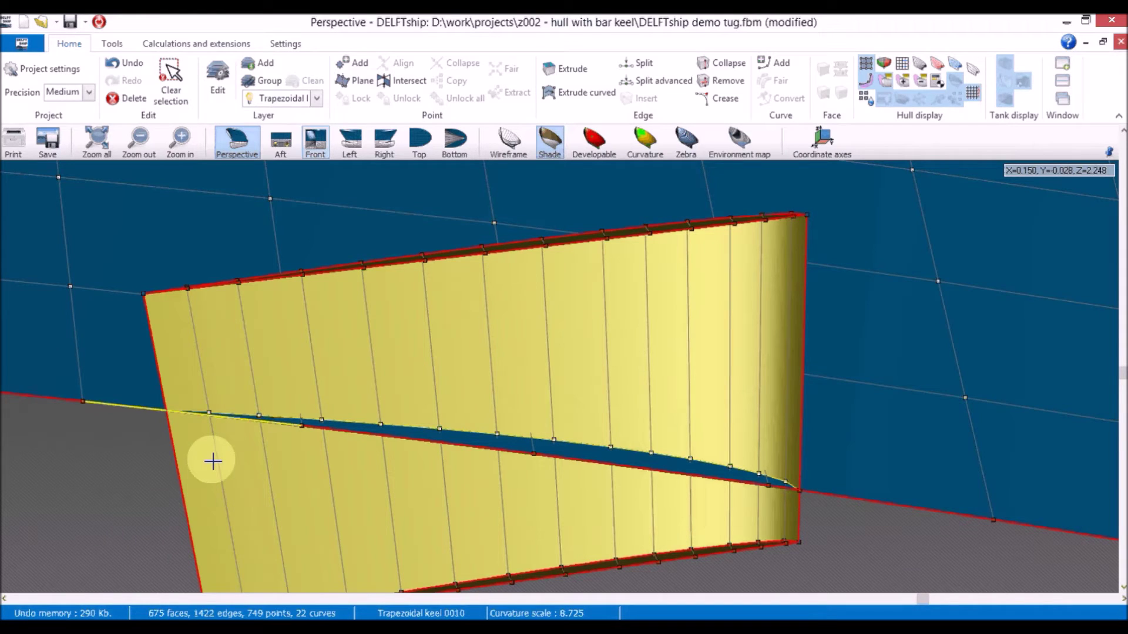
pyautogui.press('Escape')
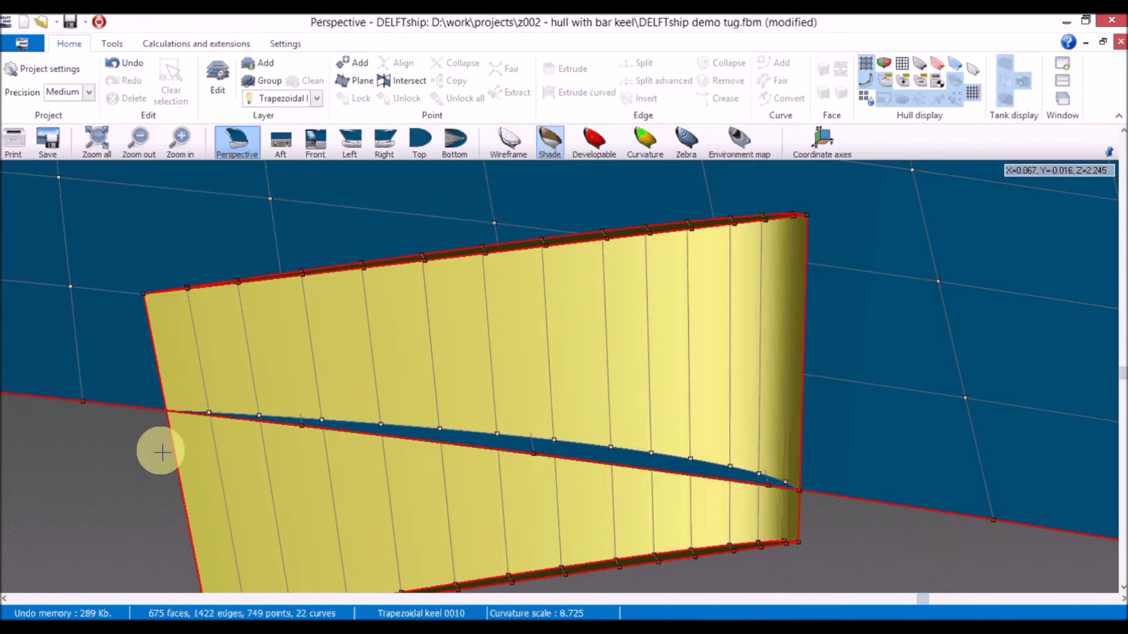
pyautogui.click(147, 413)
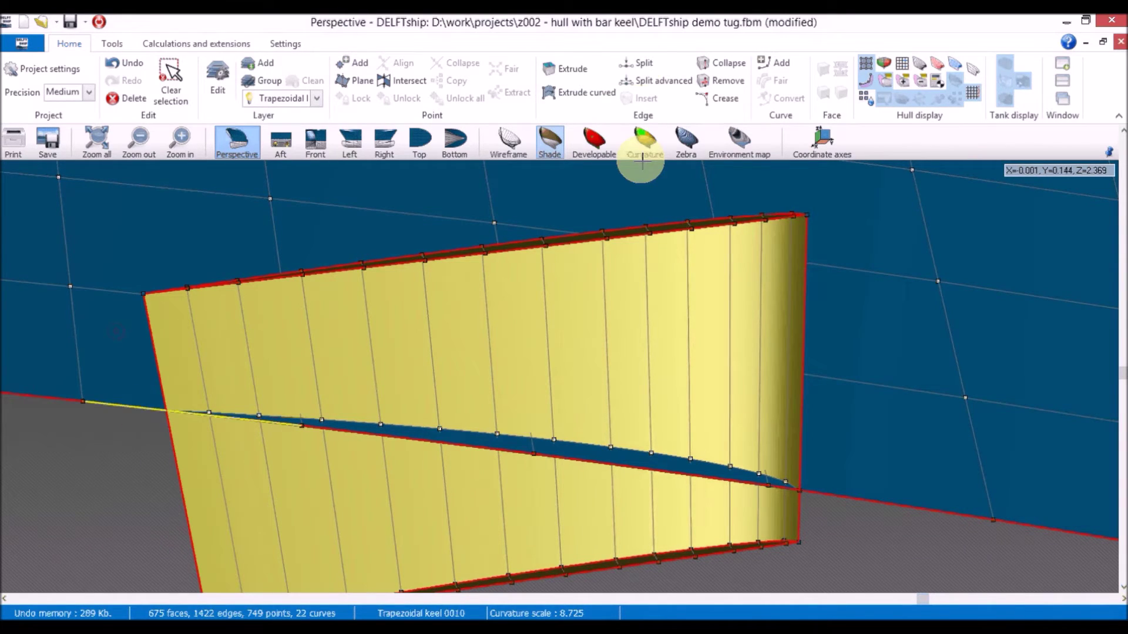
pyautogui.click(642, 66)
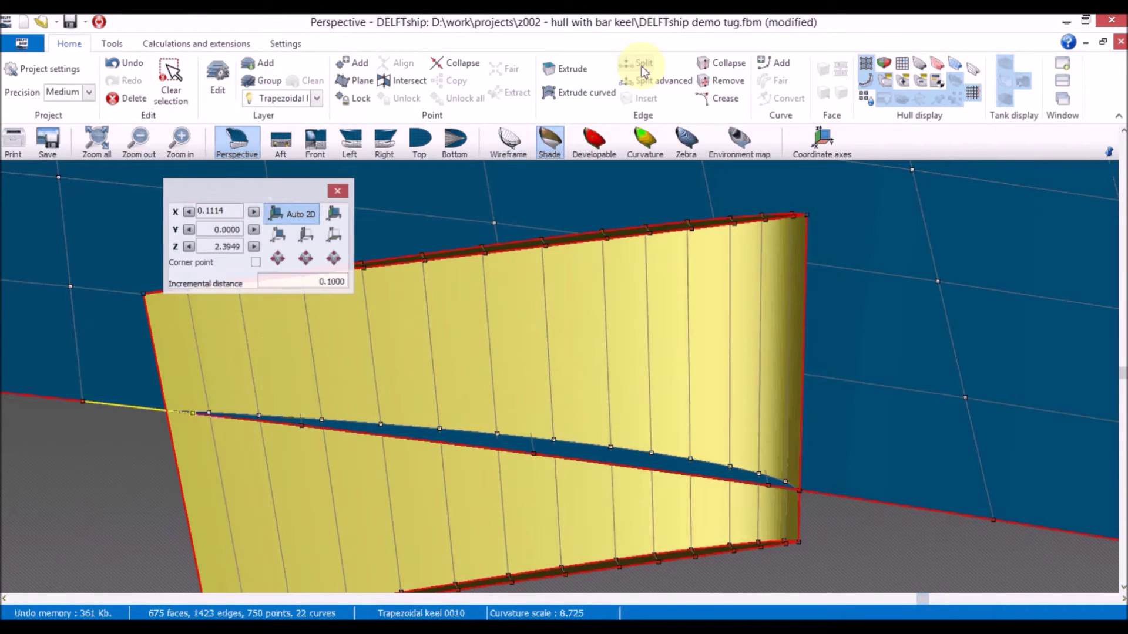
pyautogui.click(166, 420)
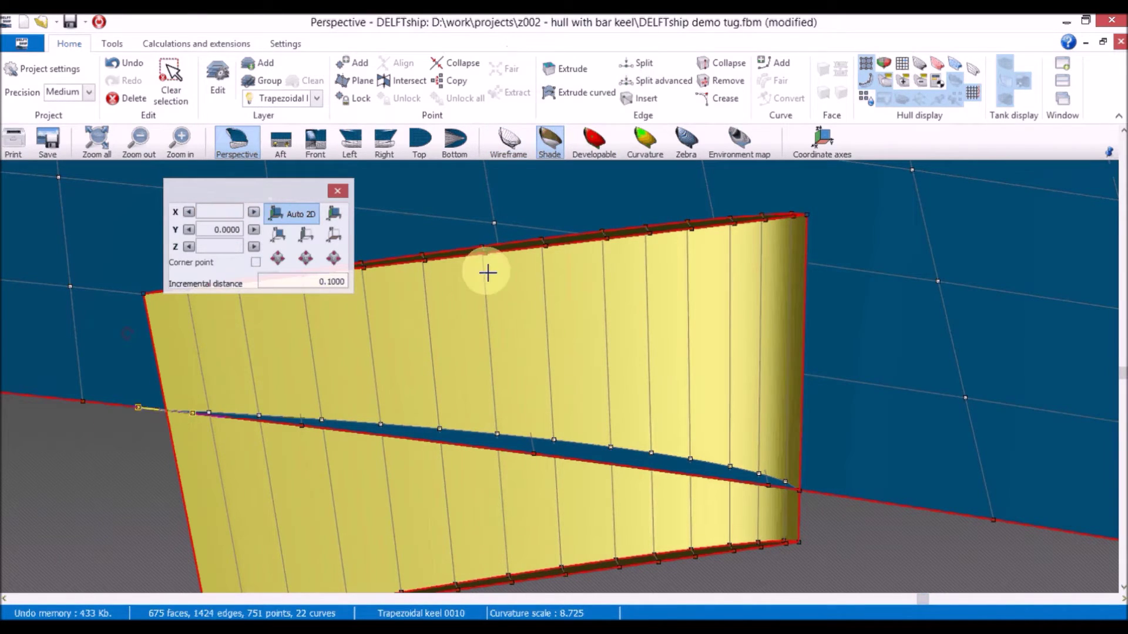
pyautogui.click(639, 63)
pyautogui.click(230, 439)
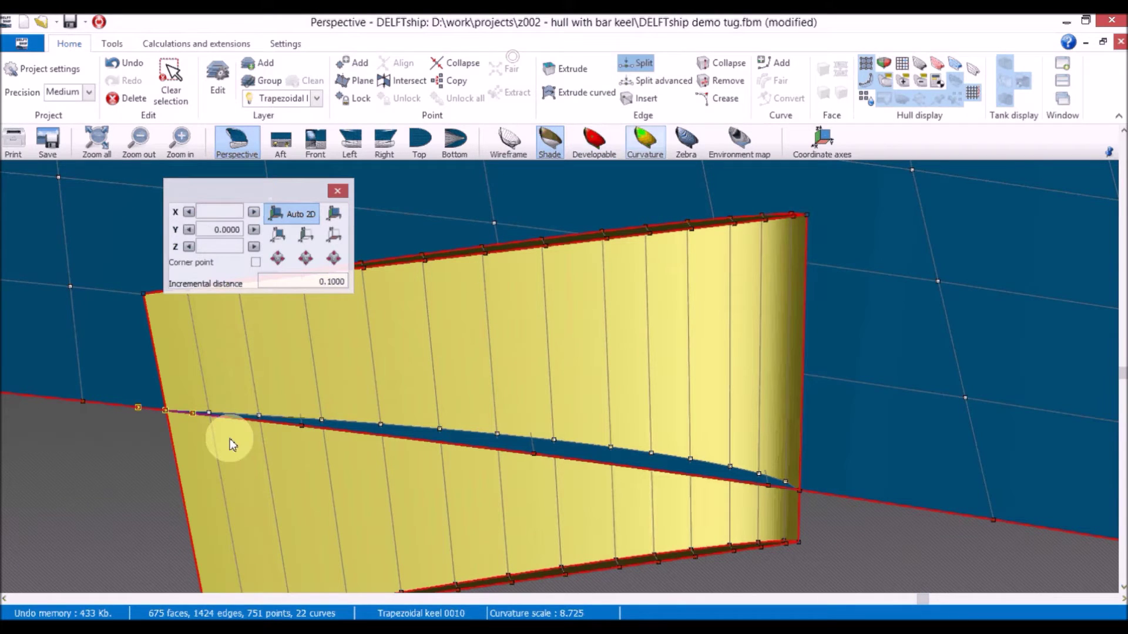
pyautogui.click(135, 513)
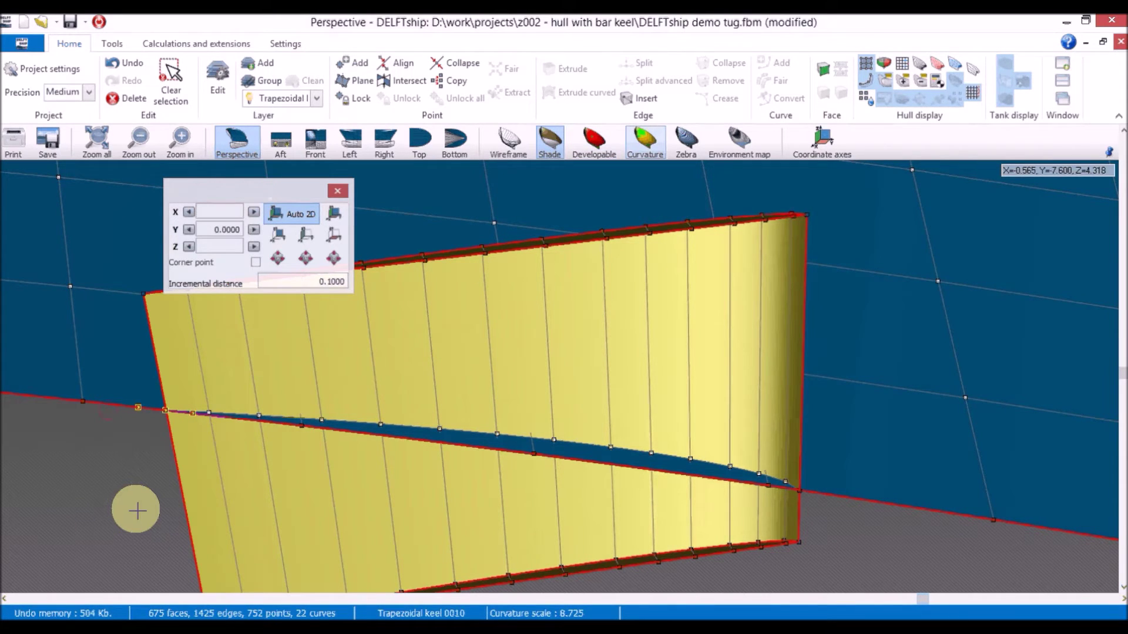
pyautogui.click(133, 486)
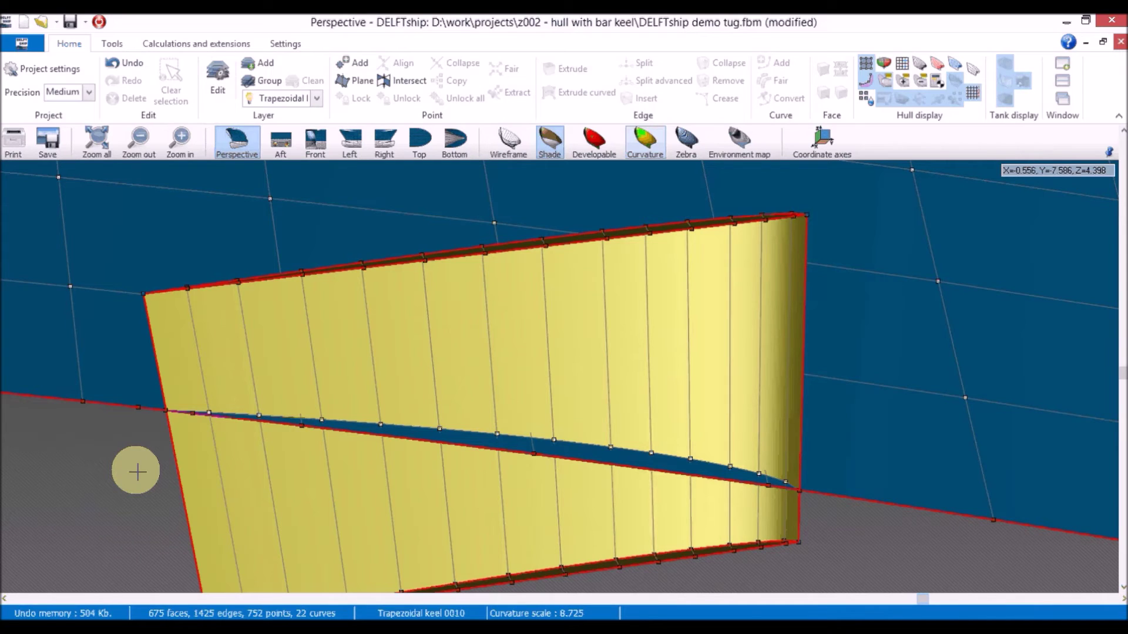
# - Collapse the two surplus points on either side of the hull point at the keel's trailing edge
pyautogui.click(139, 407)
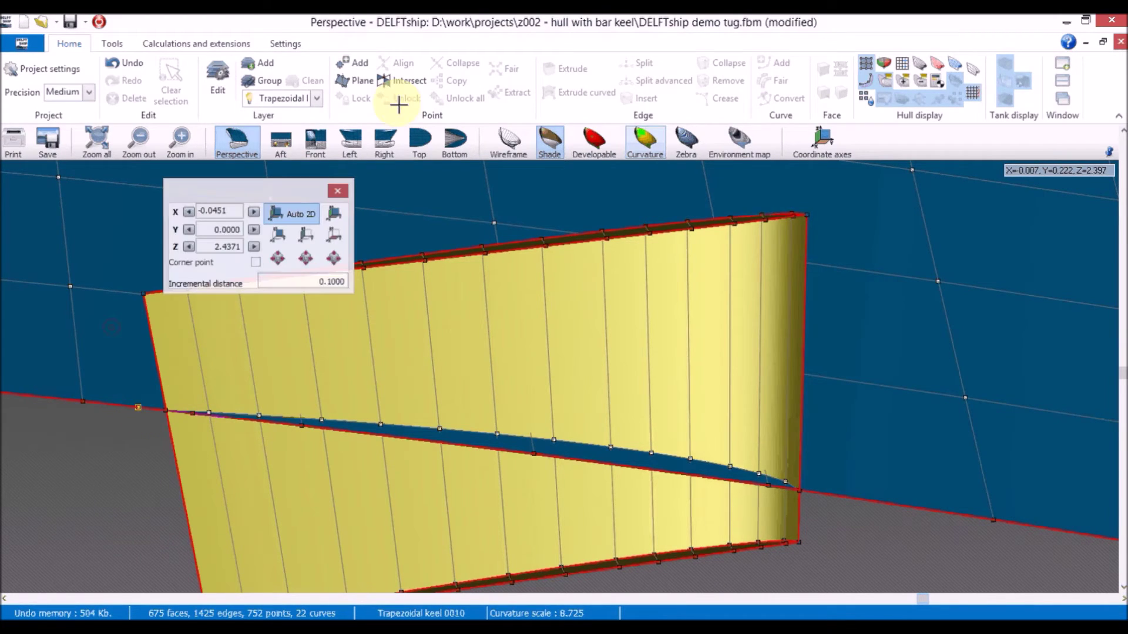
pyautogui.click(456, 64)
pyautogui.click(192, 414)
pyautogui.click(449, 64)
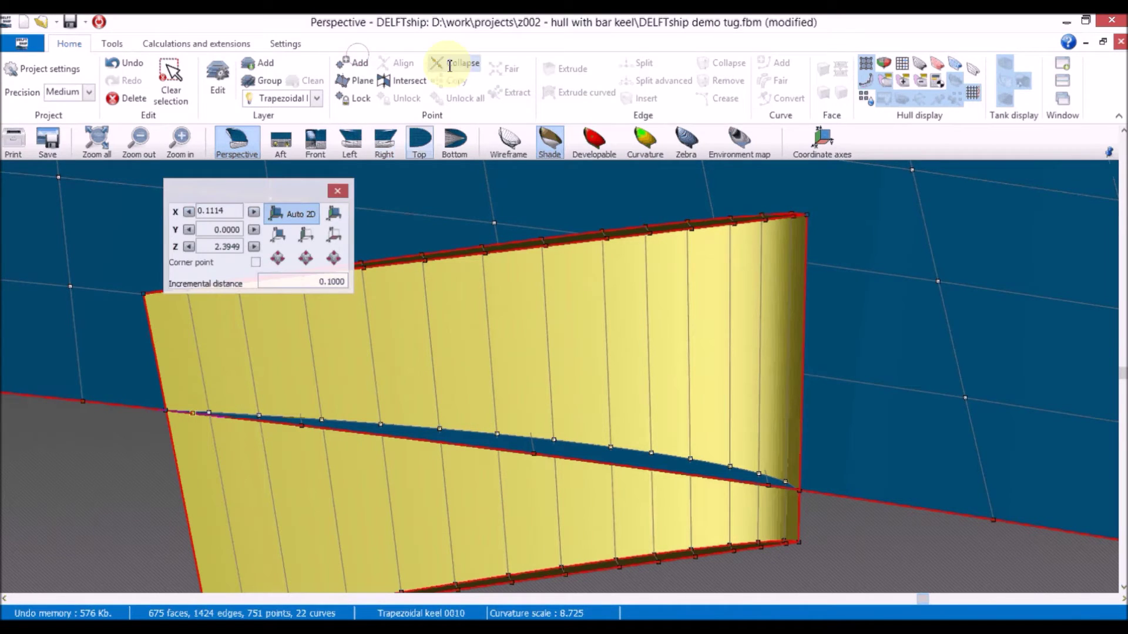
pyautogui.click(388, 340)
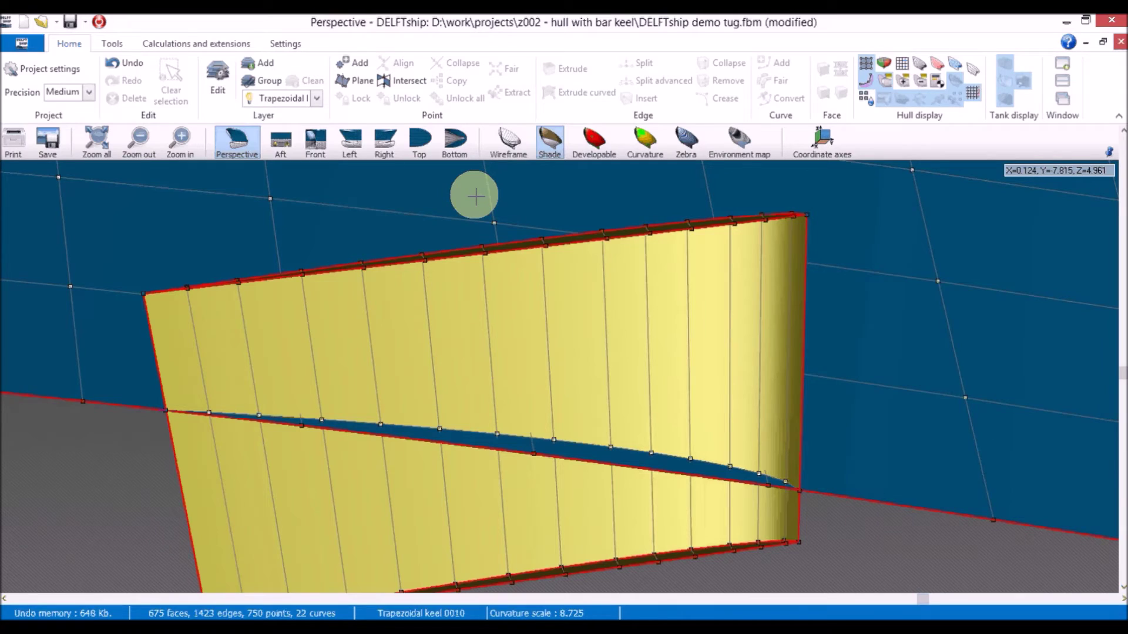
# - Delete the keel's top row of points to remove the part of the keel inside the hull
pyautogui.moveTo(474, 194); pyautogui.dragTo(468, 373, button='right')
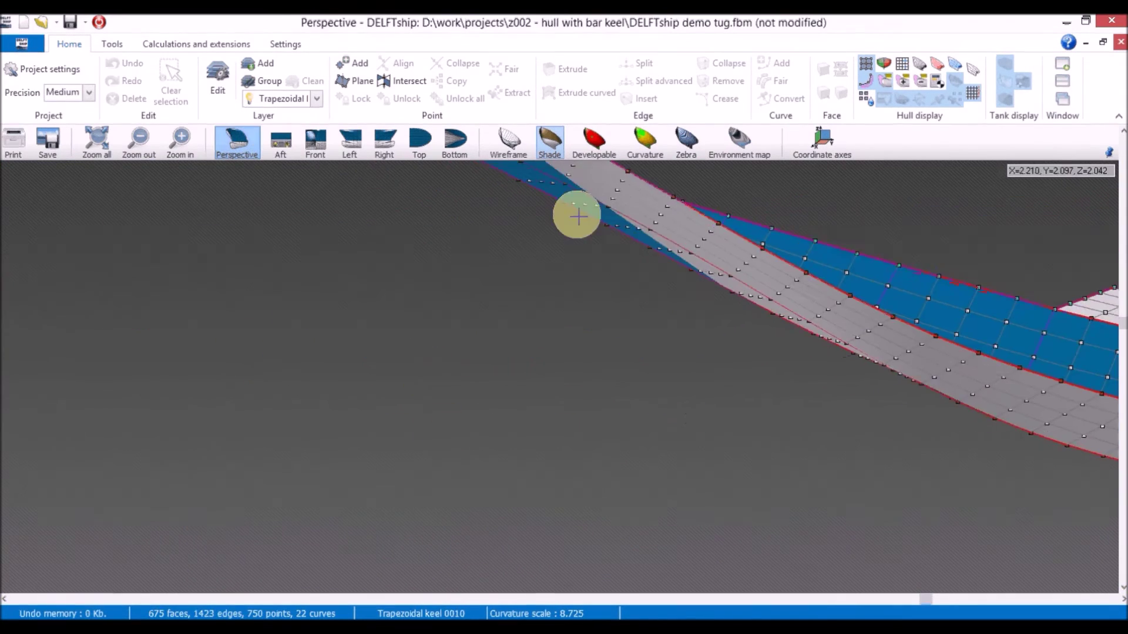
pyautogui.moveTo(578, 216); pyautogui.dragTo(589, 262, button='right')
pyautogui.scroll(3, 589, 262)
pyautogui.moveTo(309, 262); pyautogui.dragTo(488, 315)
pyautogui.moveTo(689, 380); pyautogui.dragTo(502, 233)
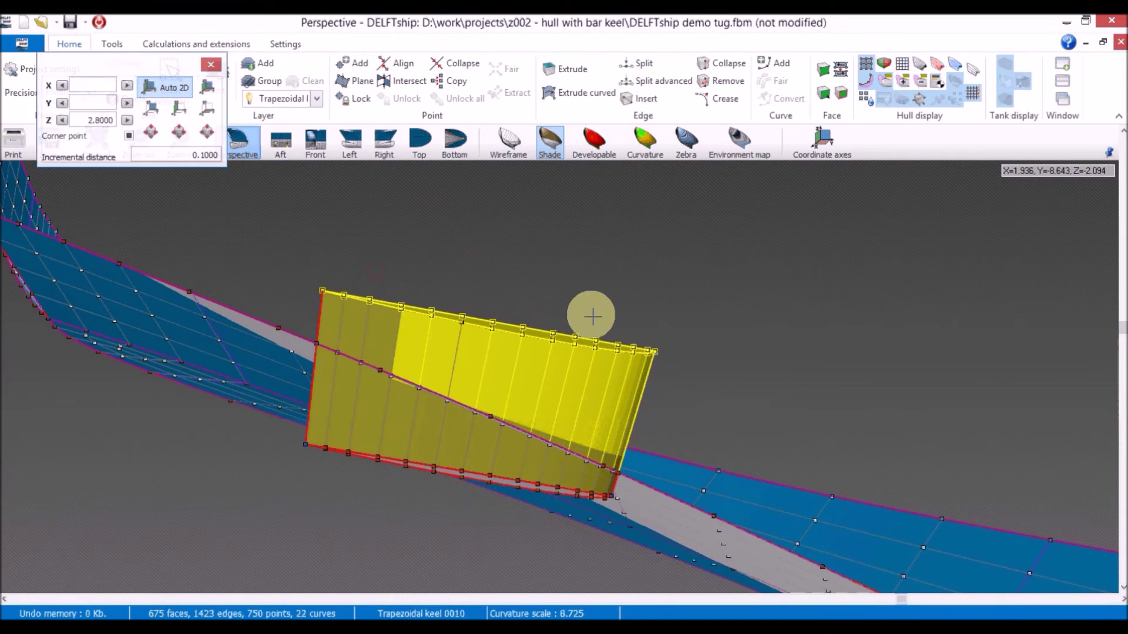
pyautogui.press('Delete')
pyautogui.click(609, 345)
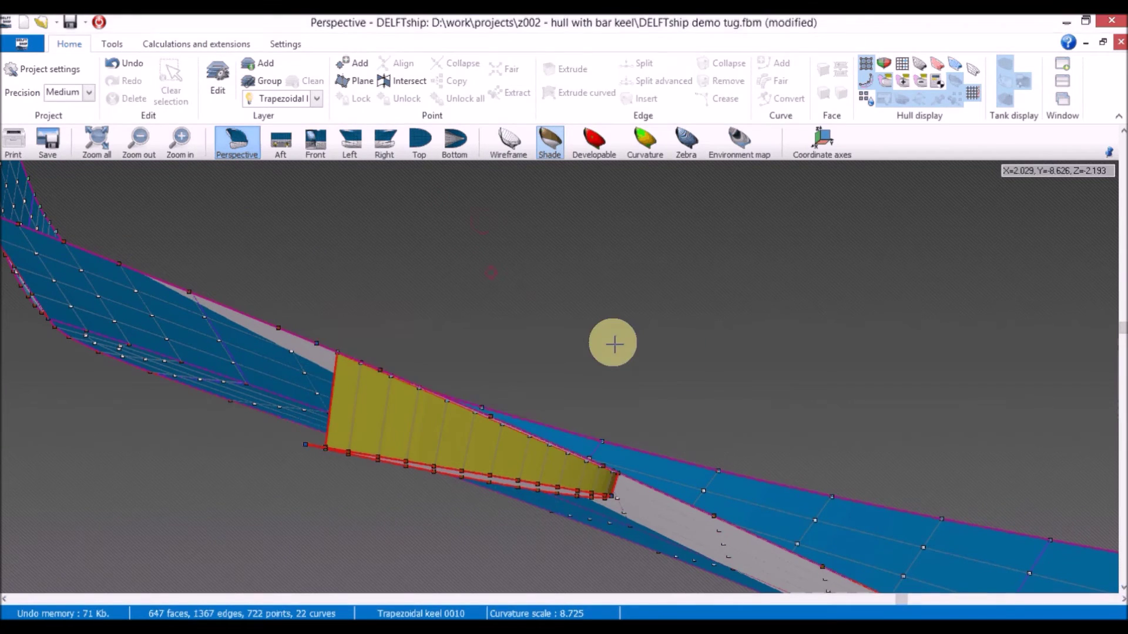
pyautogui.moveTo(611, 340); pyautogui.dragTo(461, 564, button='right')
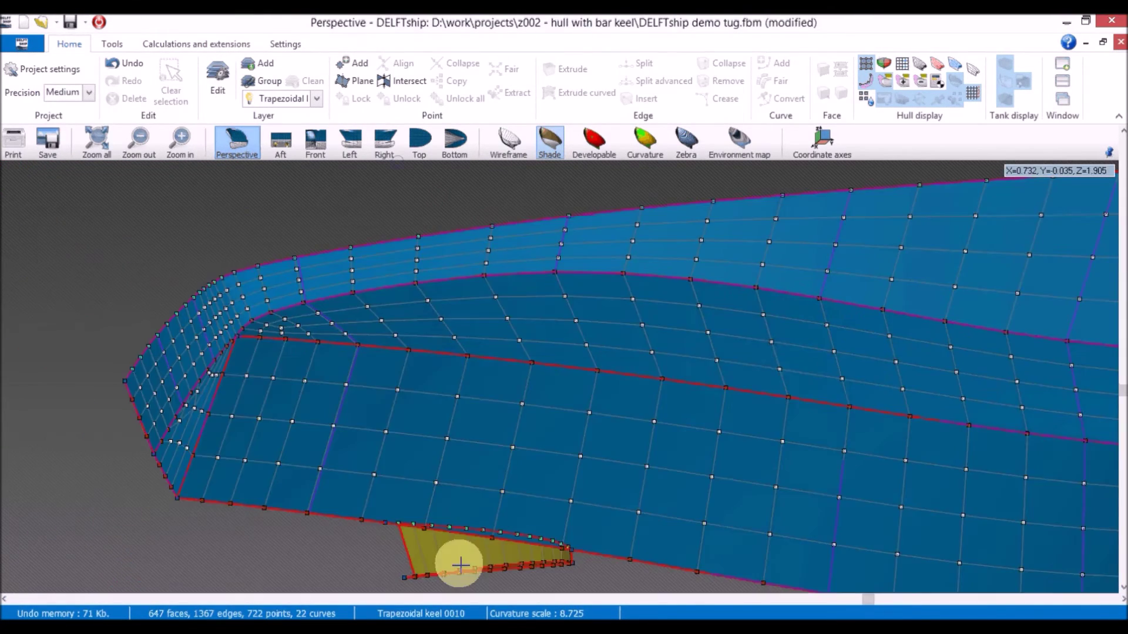
# - Insert an edge from the hull's centreline point at the keel's trailing edge to the nearby inner control point of the Bottom layer
pyautogui.scroll(5, 453, 563)
pyautogui.moveTo(527, 320); pyautogui.dragTo(537, 342, button='right')
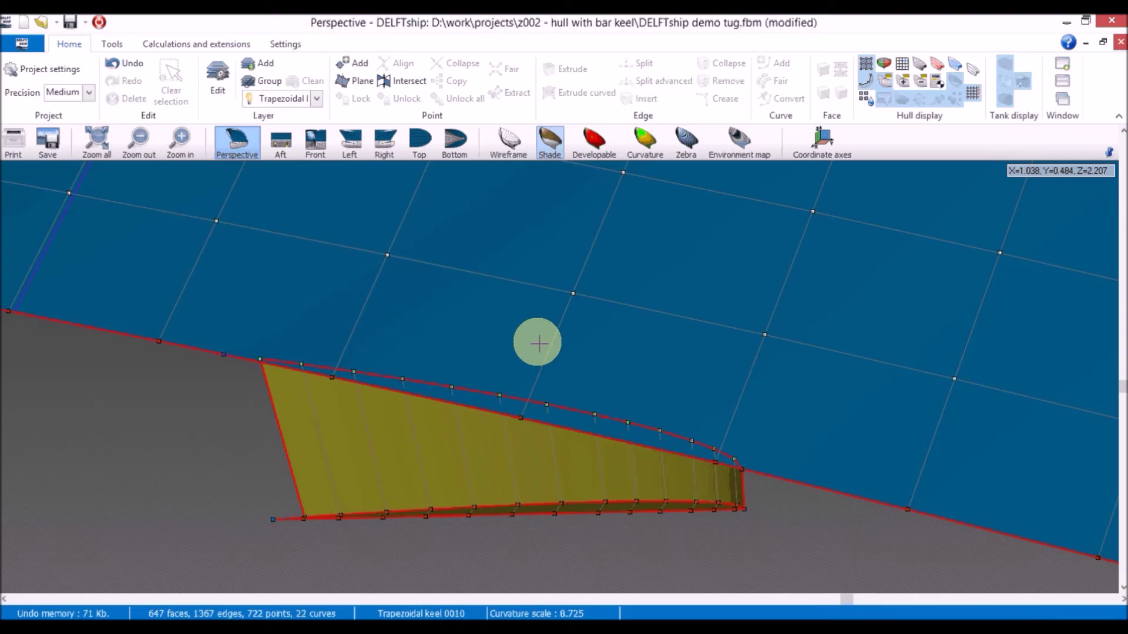
pyautogui.click(223, 354)
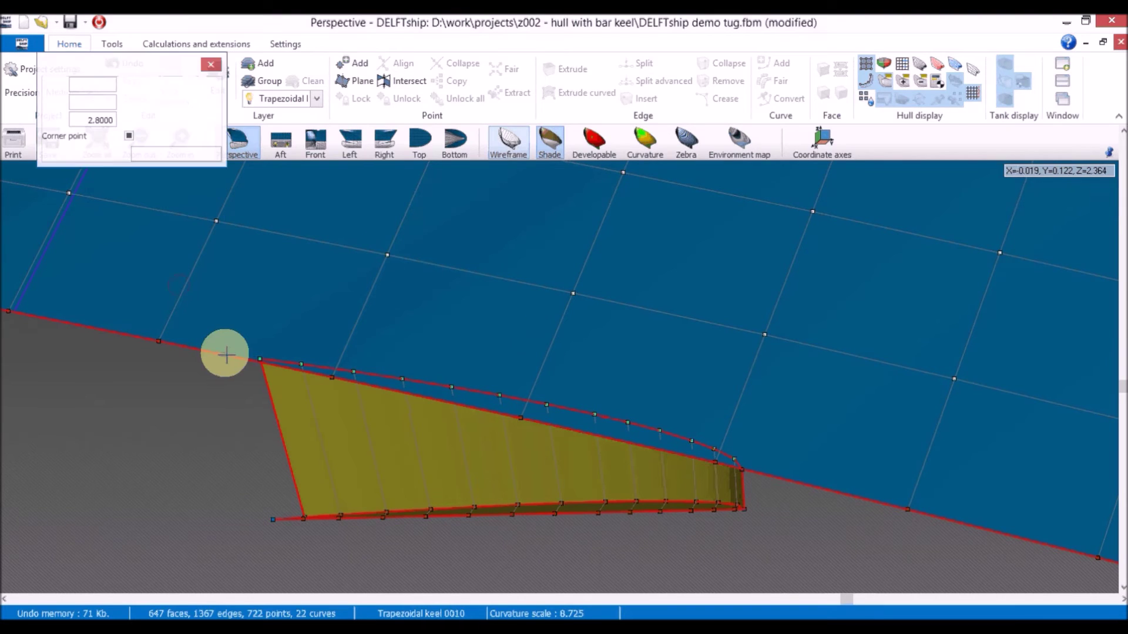
pyautogui.keyDown('ctrl'); pyautogui.click(387, 256); pyautogui.keyUp('ctrl')
pyautogui.click(646, 98)
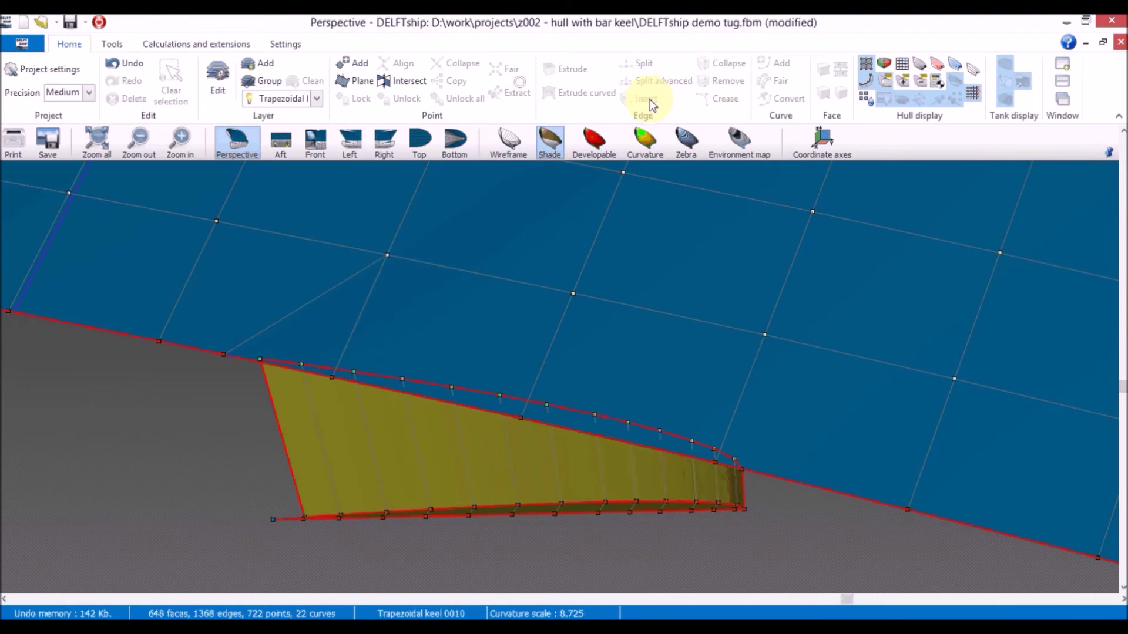
# - Delete the three hull centreline points above the keel to open the hull bottom around it
pyautogui.click(713, 462)
pyautogui.press('Delete')
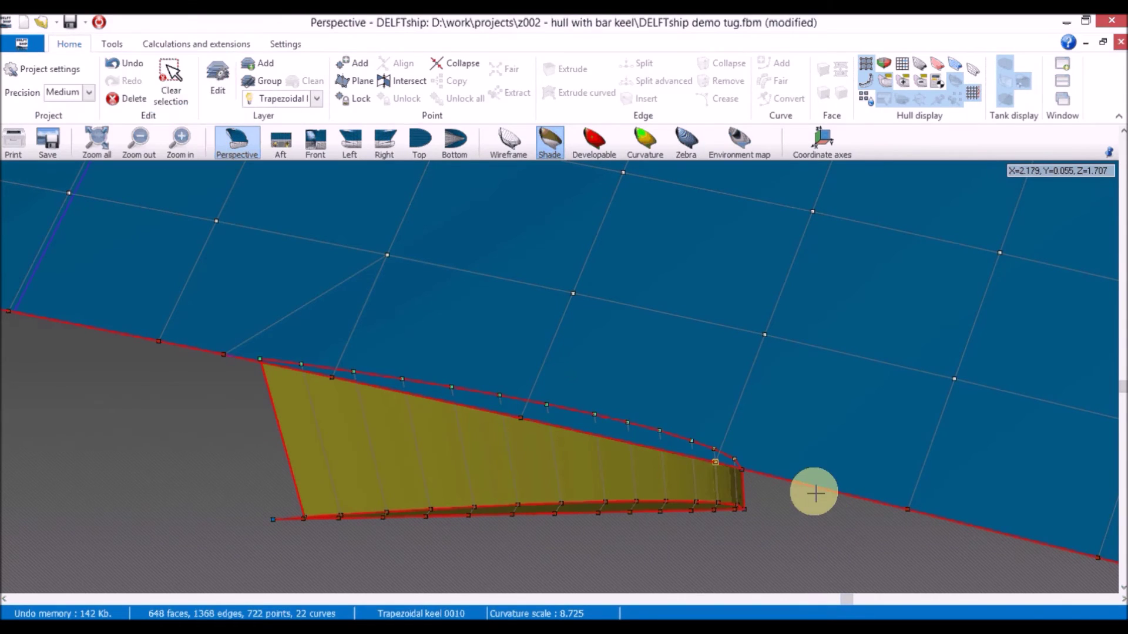
pyautogui.click(520, 418)
pyautogui.press('Delete')
pyautogui.click(333, 377)
pyautogui.press('Delete')
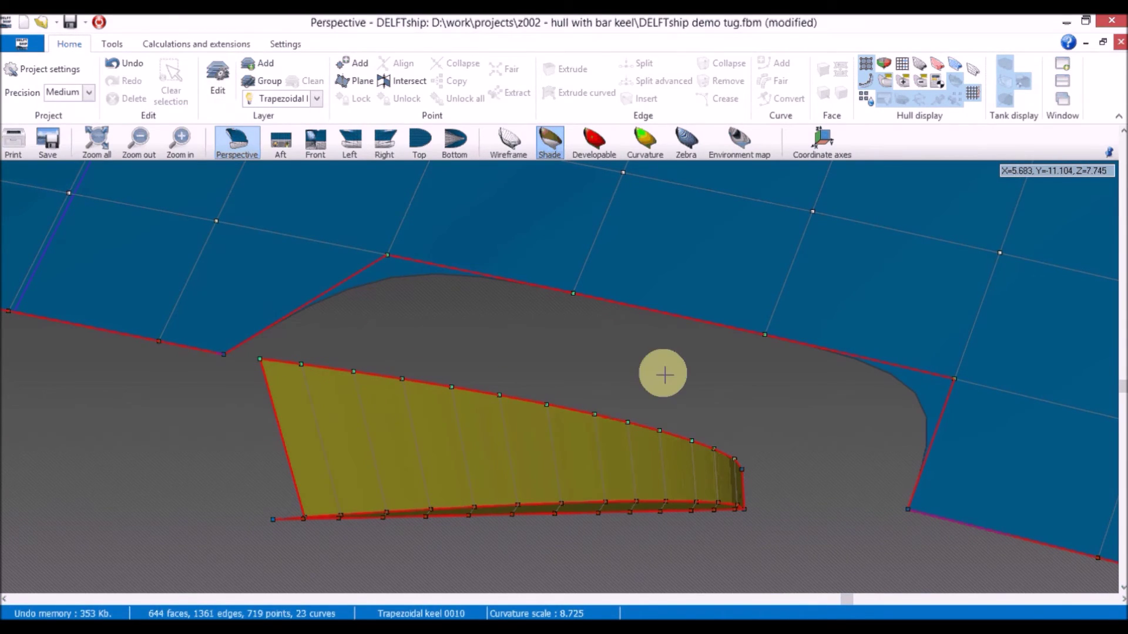
# - Add a Bottom layer face joining the keel's three forwardmost upper points to the opening's forward centreline point and adjacent inner hull points
pyautogui.click(953, 378)
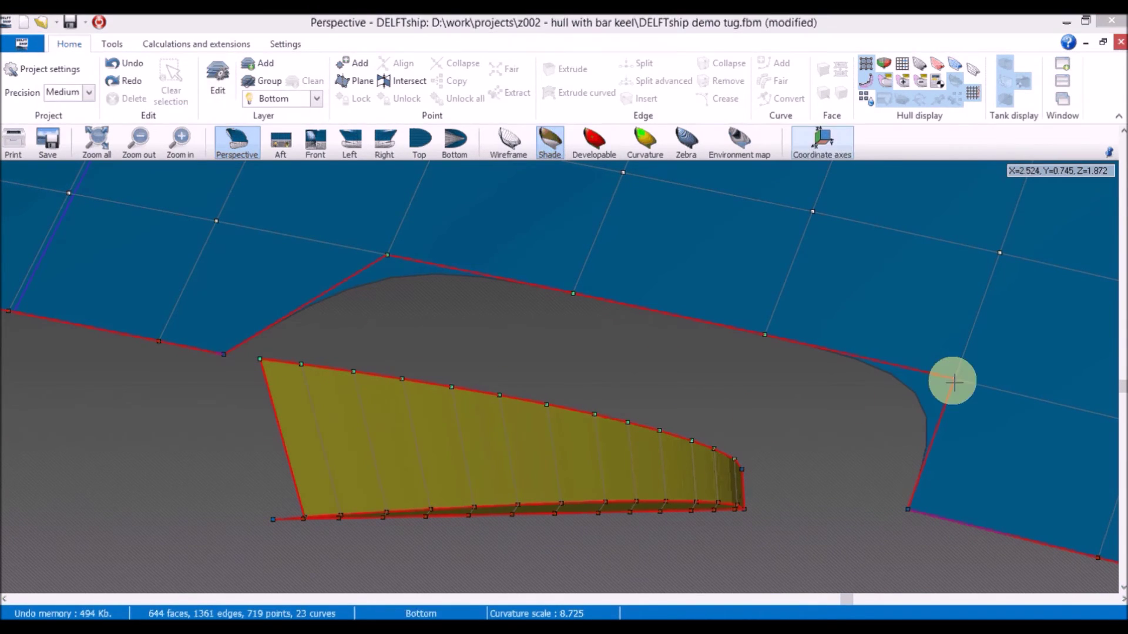
pyautogui.click(909, 508)
pyautogui.click(745, 472)
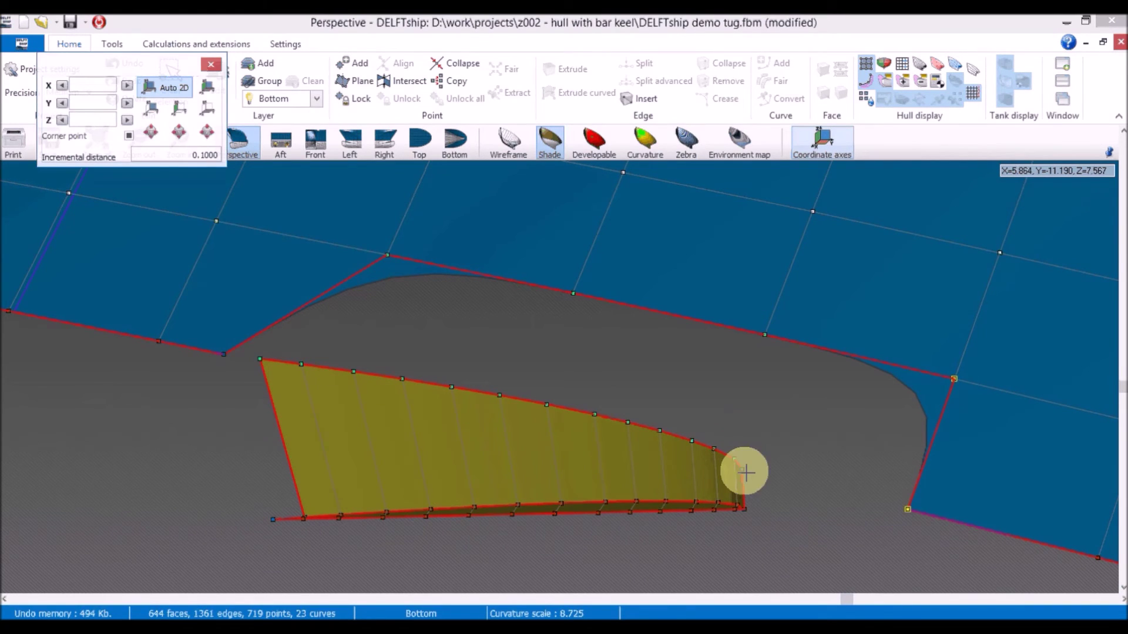
pyautogui.click(743, 470)
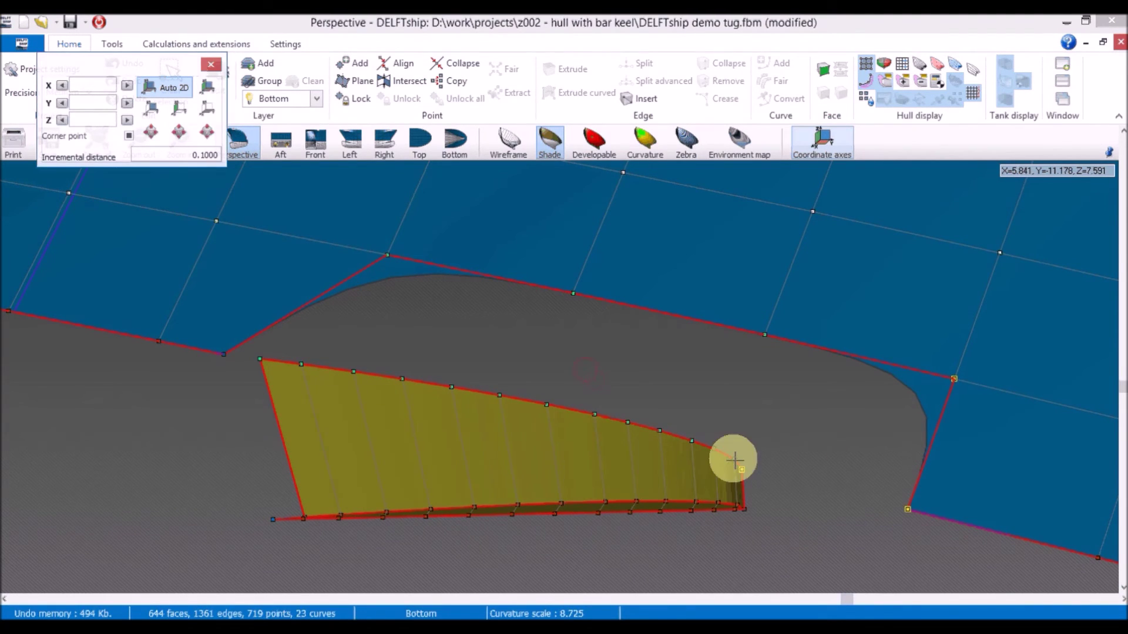
pyautogui.keyDown('ctrl'); pyautogui.click(714, 449); pyautogui.keyUp('ctrl')
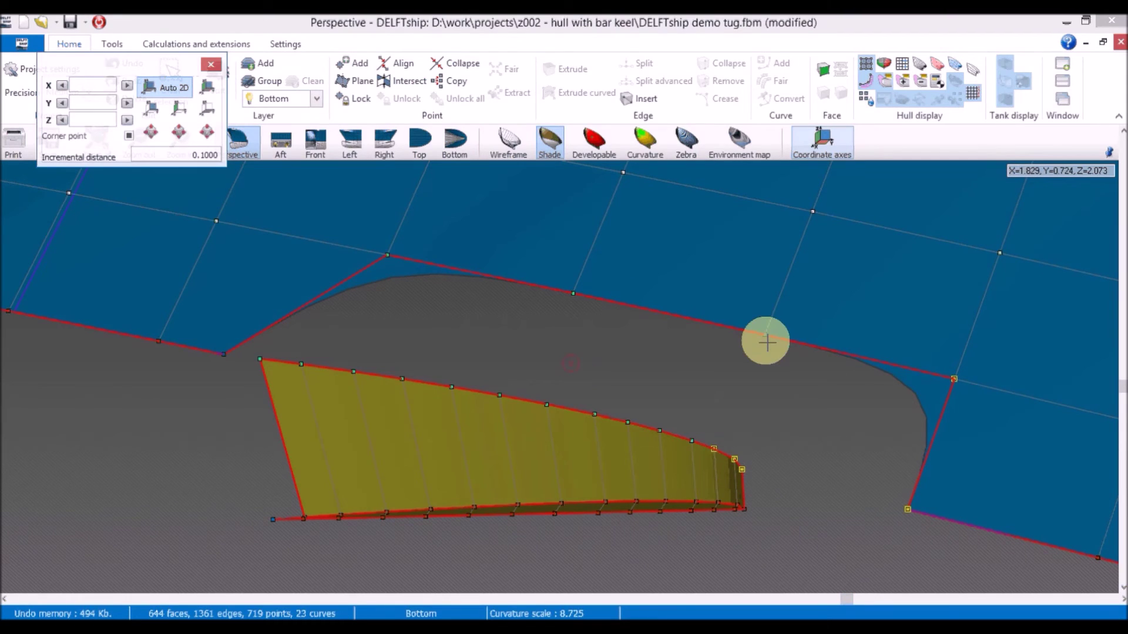
pyautogui.keyDown('ctrl'); pyautogui.click(765, 337); pyautogui.keyUp('ctrl')
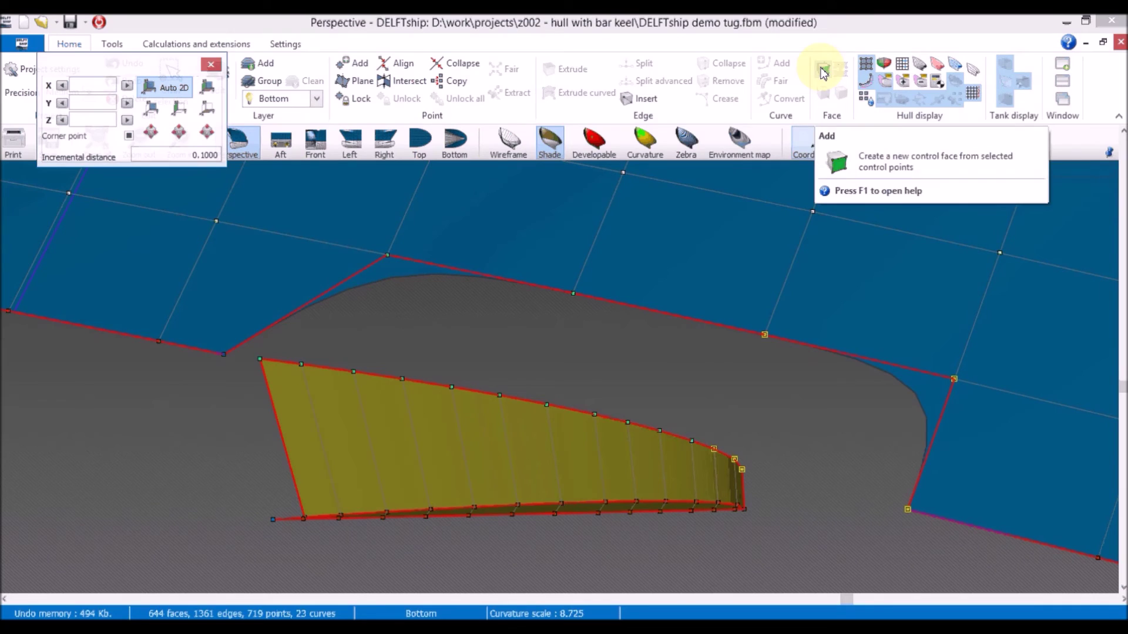
pyautogui.click(801, 267)
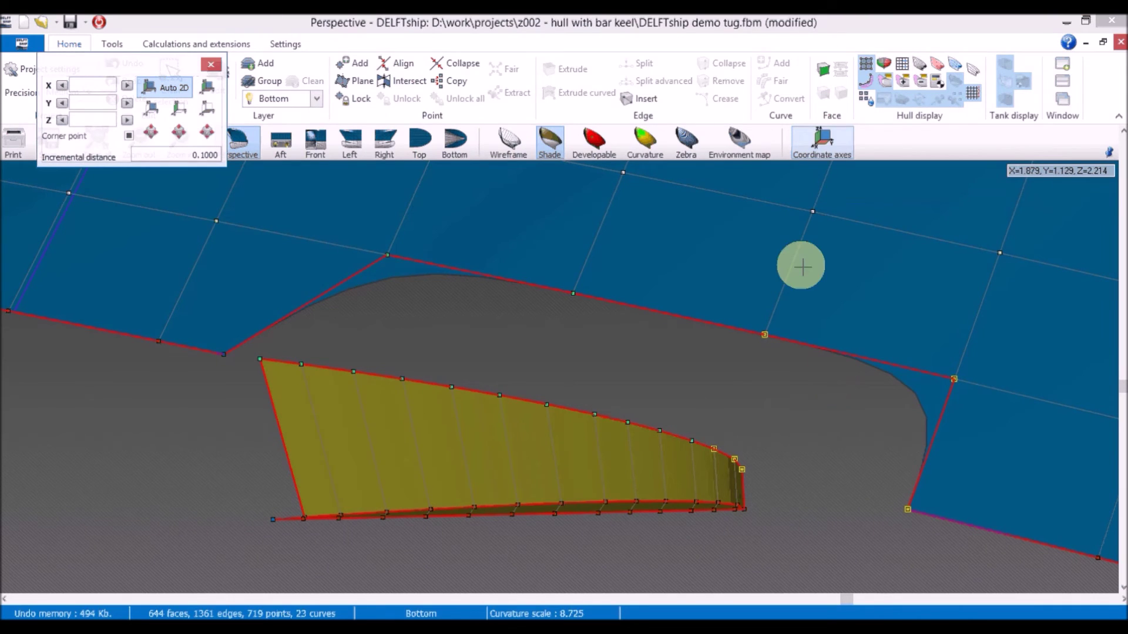
pyautogui.click(316, 100)
pyautogui.click(316, 98)
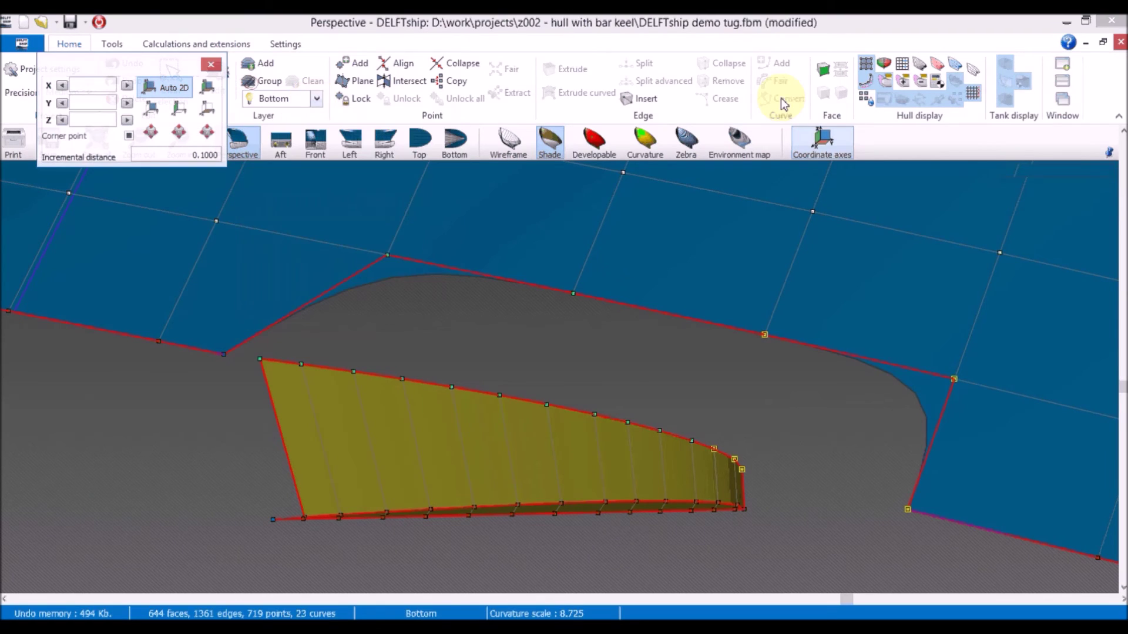
pyautogui.click(824, 71)
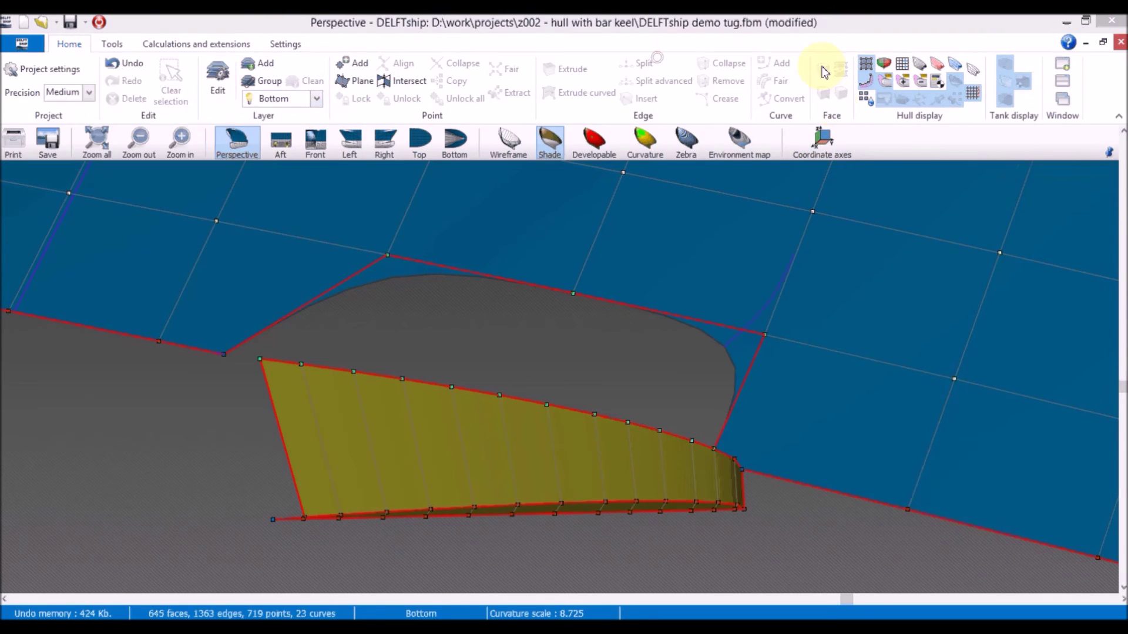
pyautogui.click(764, 335)
pyautogui.click(646, 429)
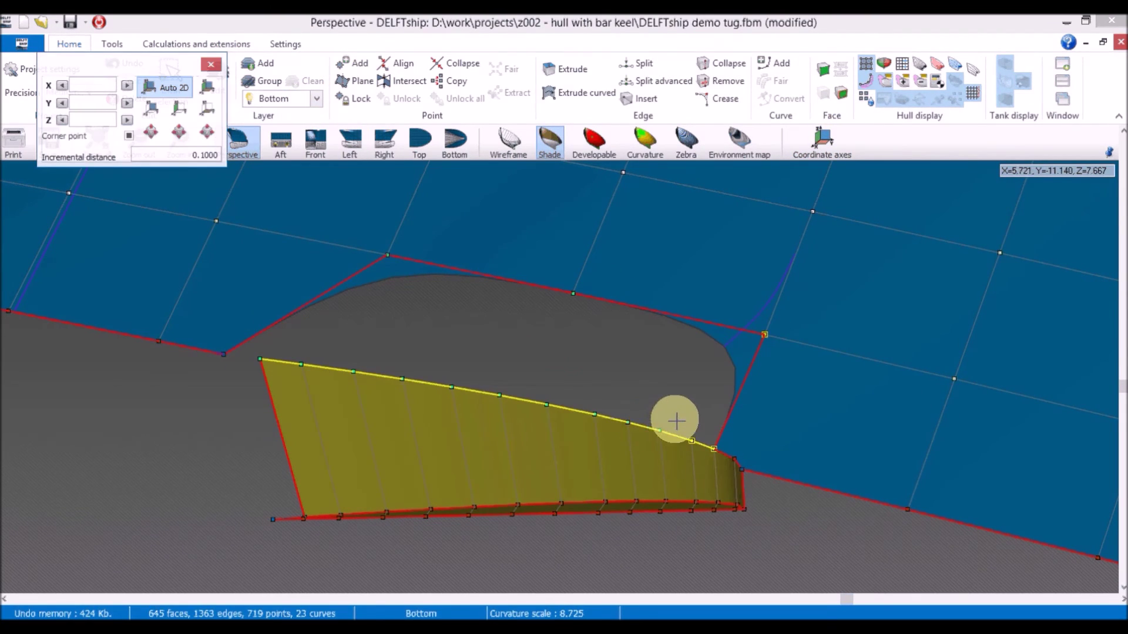
pyautogui.press('Escape')
# - Add a second Bottom layer face from the next run of upper keel points aft to the two adjacent inner hull points
pyautogui.click(764, 335)
pyautogui.keyDown('ctrl'); pyautogui.click(713, 449); pyautogui.keyUp('ctrl')
pyautogui.keyDown('ctrl'); pyautogui.click(692, 440); pyautogui.keyUp('ctrl')
pyautogui.keyDown('ctrl'); pyautogui.click(659, 431); pyautogui.keyUp('ctrl')
pyautogui.keyDown('ctrl'); pyautogui.click(627, 422); pyautogui.keyUp('ctrl')
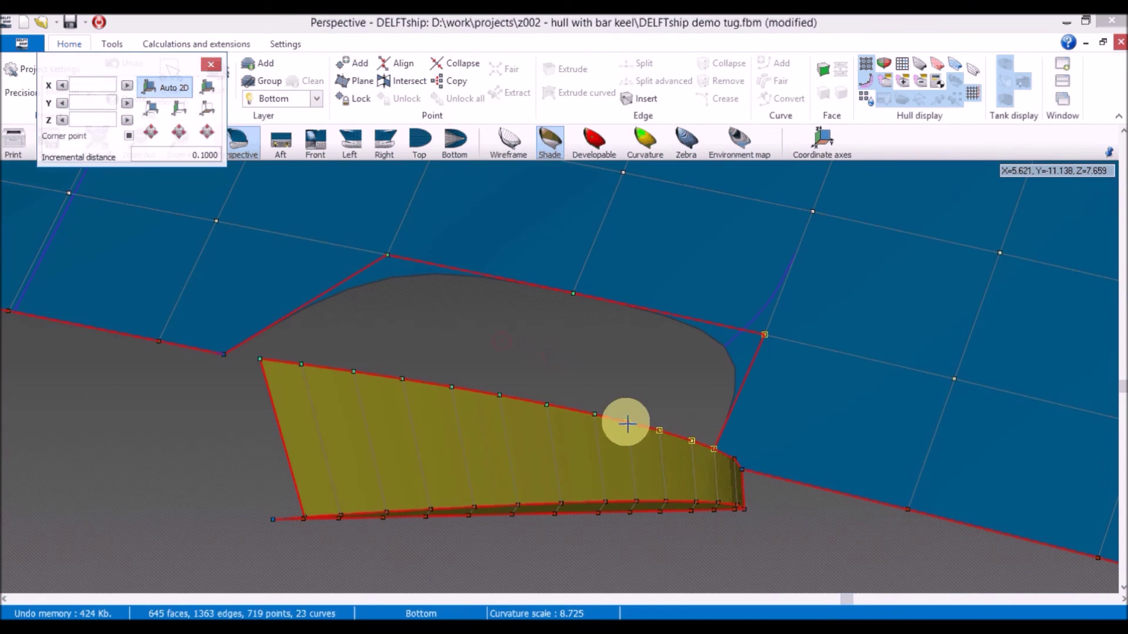
pyautogui.keyDown('ctrl'); pyautogui.click(594, 415); pyautogui.keyUp('ctrl')
pyautogui.click(823, 68)
# - Add a third Bottom layer face between the keel's five middle upper points and the two aftmost inner hull points of the opening
pyautogui.click(573, 293)
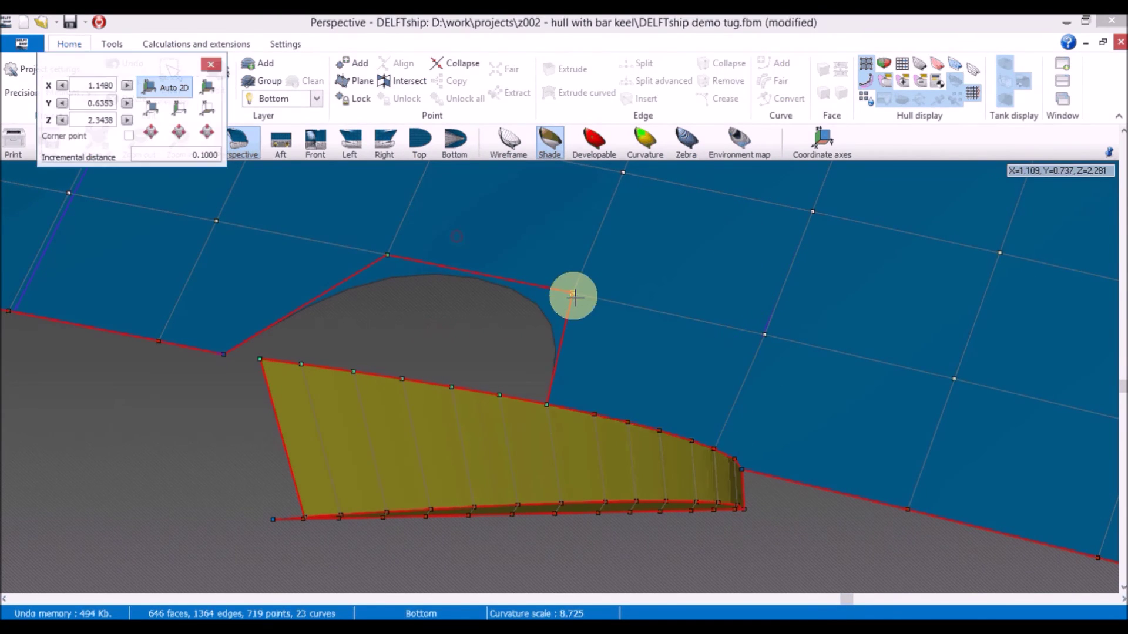
pyautogui.keyDown('ctrl'); pyautogui.click(546, 405); pyautogui.keyUp('ctrl')
pyautogui.keyDown('ctrl'); pyautogui.click(500, 396); pyautogui.keyUp('ctrl')
pyautogui.keyDown('ctrl'); pyautogui.click(451, 387); pyautogui.keyUp('ctrl')
pyautogui.keyDown('ctrl'); pyautogui.click(402, 379); pyautogui.keyUp('ctrl')
pyautogui.keyDown('ctrl'); pyautogui.click(354, 372); pyautogui.keyUp('ctrl')
pyautogui.keyDown('ctrl'); pyautogui.click(387, 255); pyautogui.keyUp('ctrl')
pyautogui.click(822, 70)
# - Close the remaining hull gap with a Bottom layer face through the keel's aftmost upper points and the trailing-edge centreline point
pyautogui.click(387, 255)
pyautogui.keyDown('ctrl'); pyautogui.click(353, 372); pyautogui.keyUp('ctrl')
pyautogui.keyDown('ctrl'); pyautogui.click(301, 365); pyautogui.keyUp('ctrl')
pyautogui.keyDown('ctrl'); pyautogui.click(260, 358); pyautogui.keyUp('ctrl')
pyautogui.keyDown('ctrl'); pyautogui.click(229, 355); pyautogui.keyUp('ctrl')
pyautogui.keyDown('ctrl'); pyautogui.click(247, 344); pyautogui.keyUp('ctrl')
pyautogui.click(821, 72)
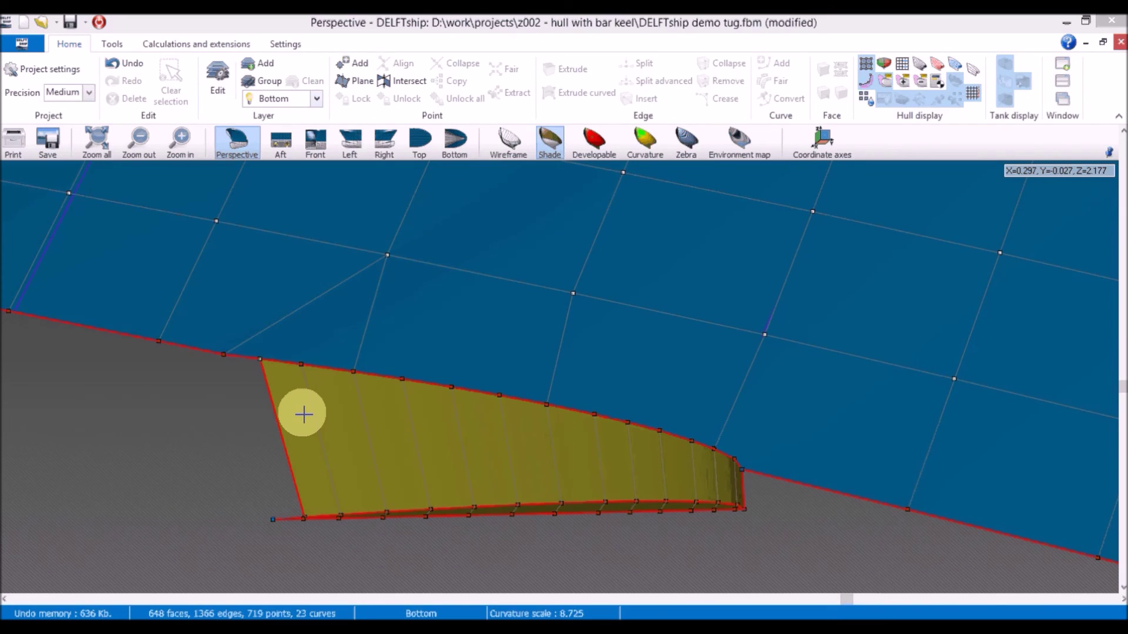
# - Add a face closing the keel's trailing edge from its four corner points, placed in layer Trapezoidal keel 0010
pyautogui.click(223, 355)
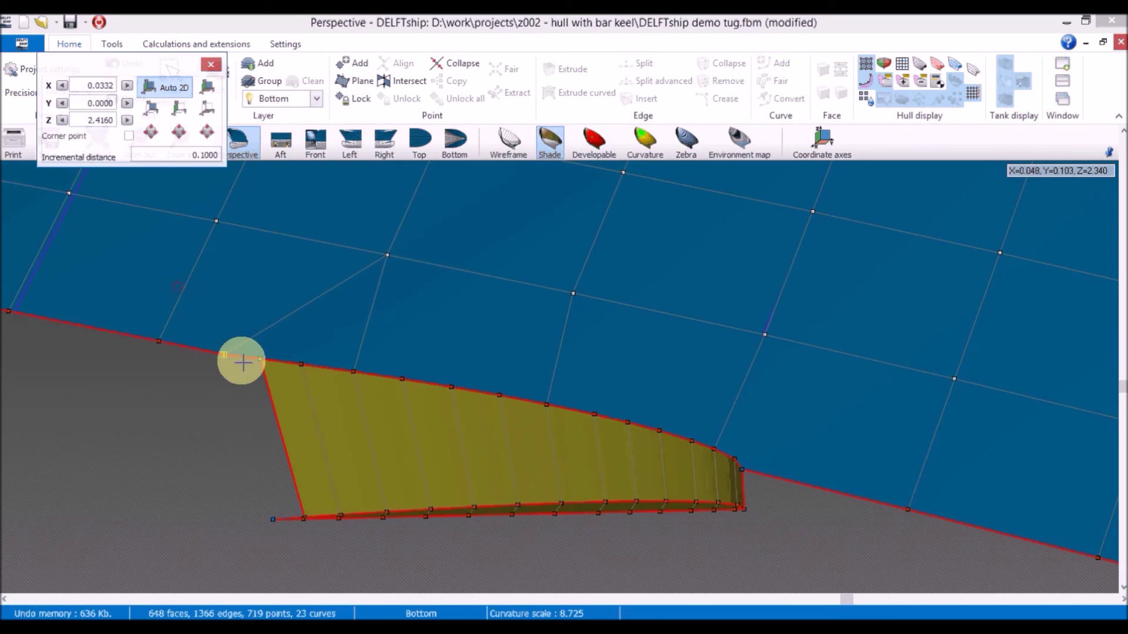
pyautogui.click(260, 359)
pyautogui.click(304, 518)
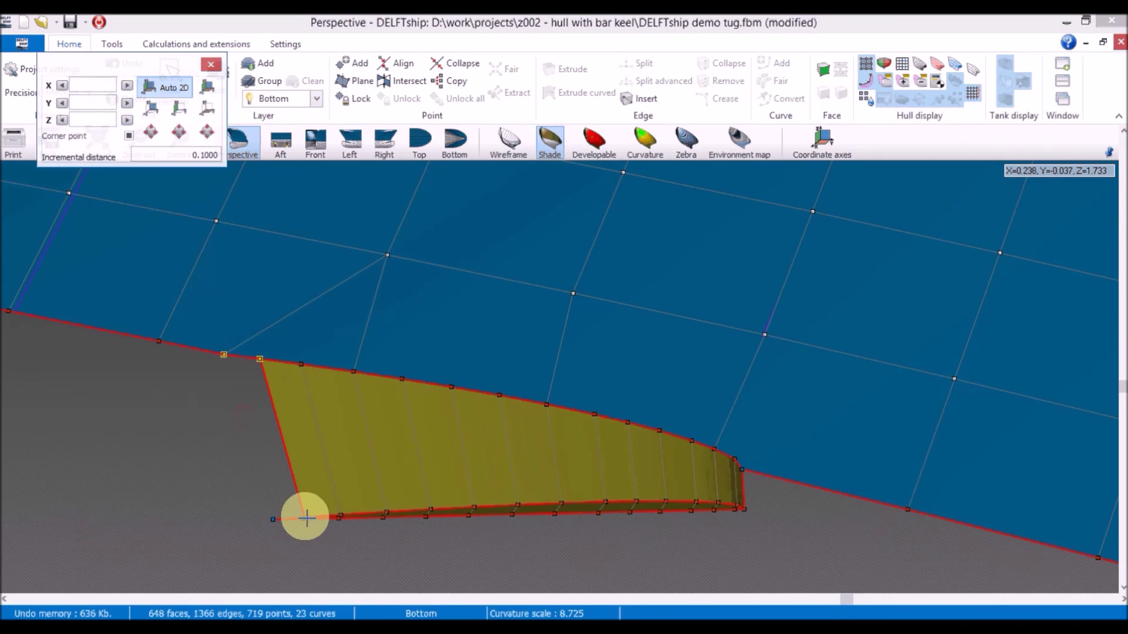
pyautogui.click(273, 519)
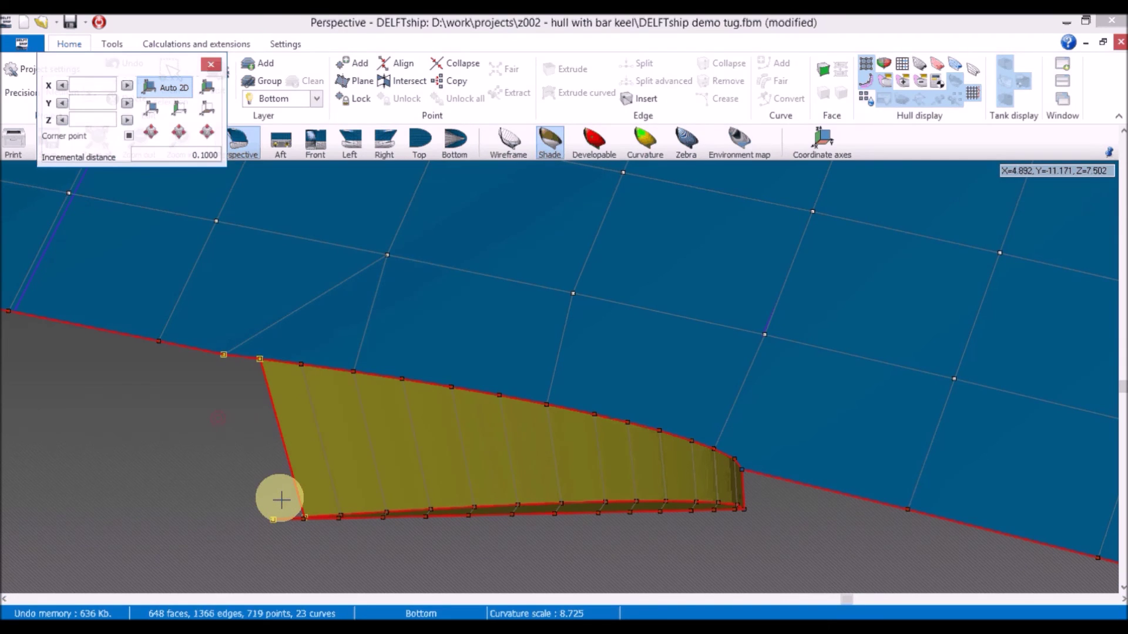
pyautogui.click(292, 101)
pyautogui.click(301, 167)
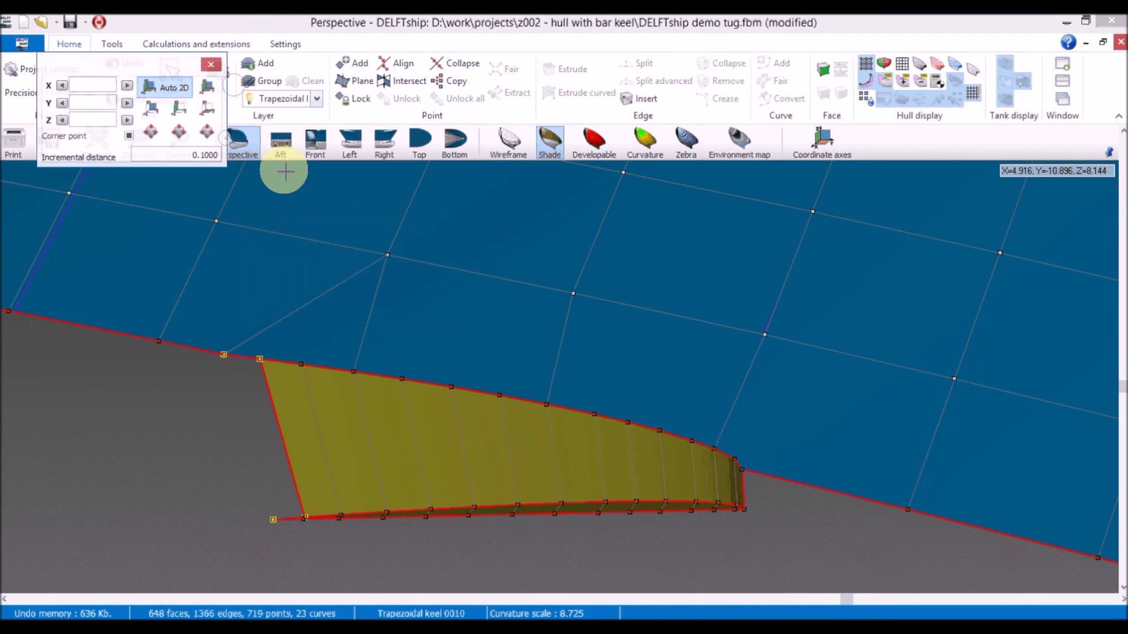
pyautogui.click(824, 69)
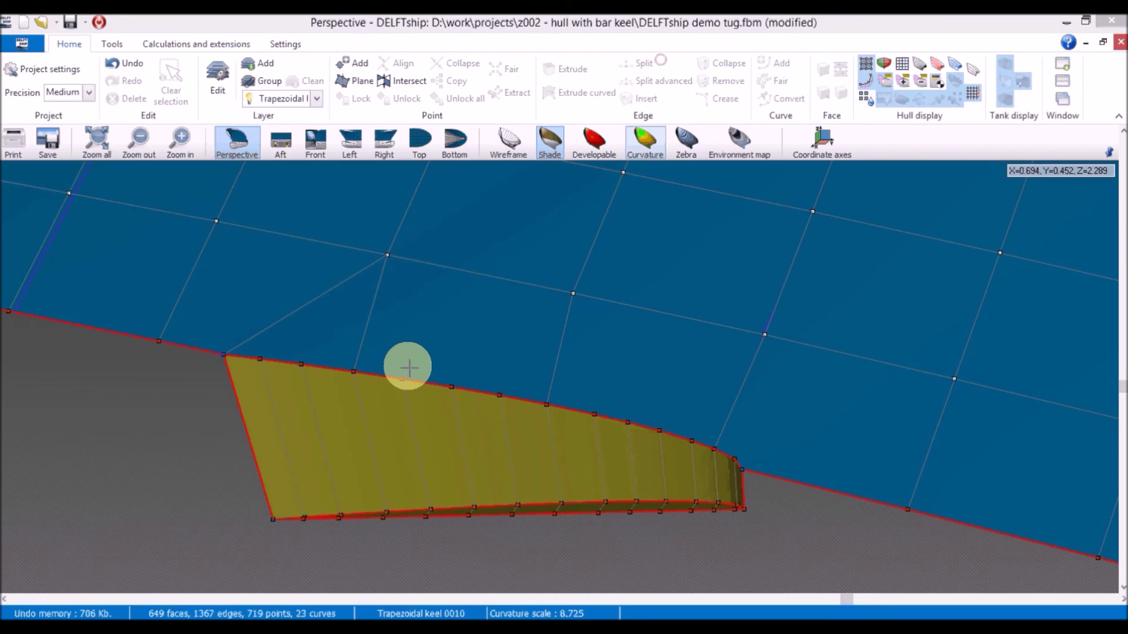
# - Inspect the joint between the keel and the hull bottom from several sides and up close
pyautogui.scroll(-4, 453, 401)
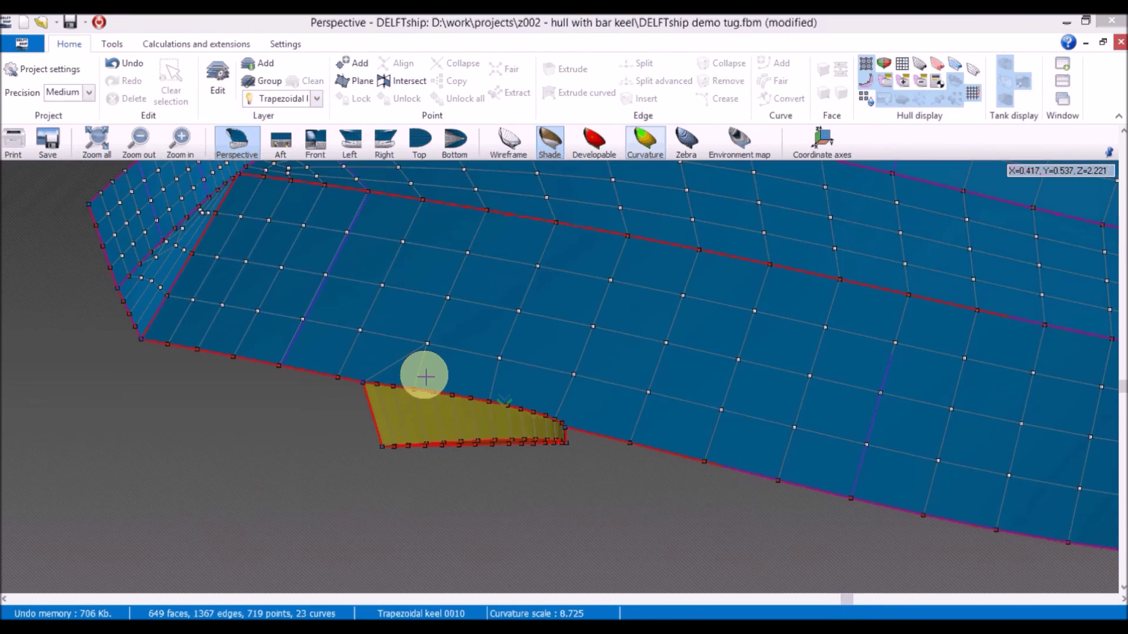
pyautogui.moveTo(427, 384); pyautogui.dragTo(458, 432, button='right')
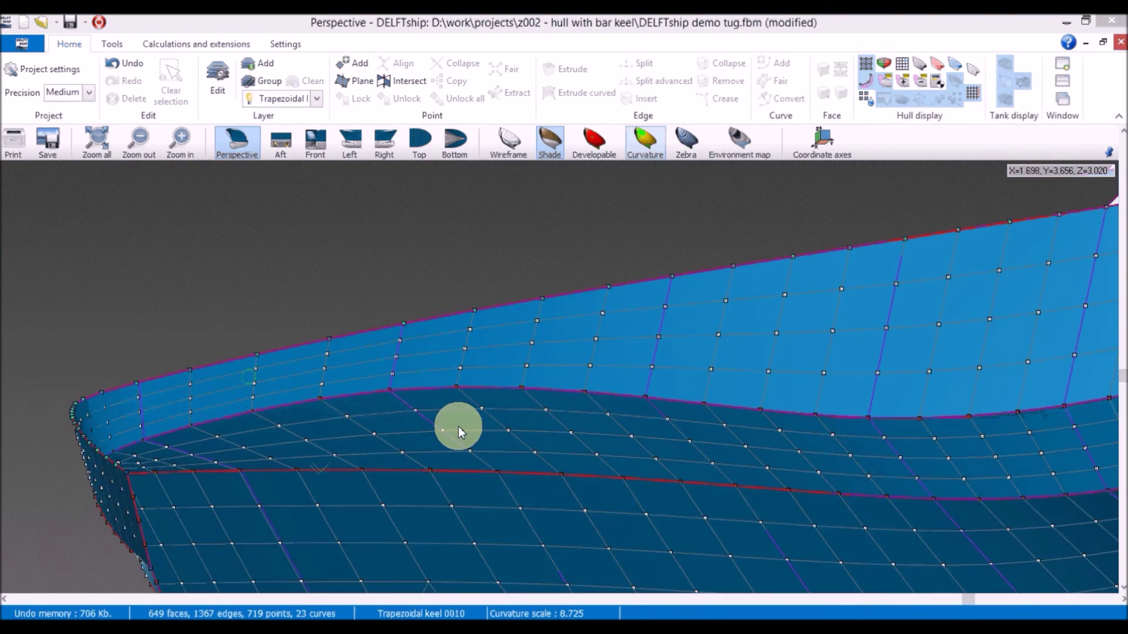
pyautogui.scroll(-2, 458, 432)
pyautogui.moveTo(458, 433); pyautogui.dragTo(651, 460)
pyautogui.scroll(6, 963, 382)
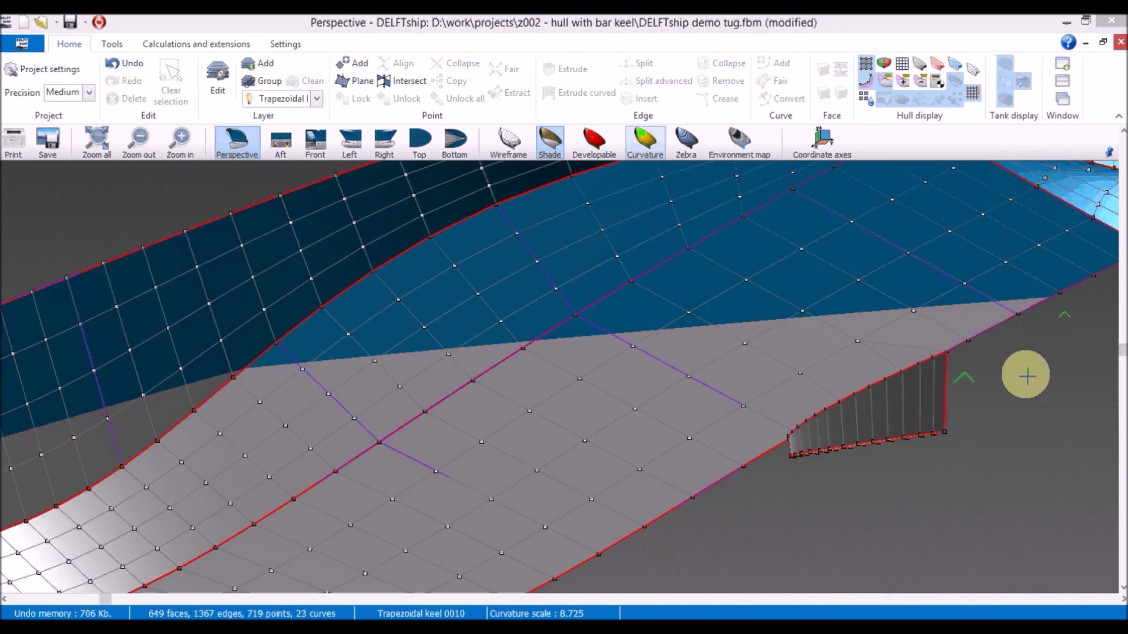
pyautogui.moveTo(868, 284); pyautogui.dragTo(466, 345, button='right')
pyautogui.scroll(-3, 466, 345)
pyautogui.scroll(5, 529, 357)
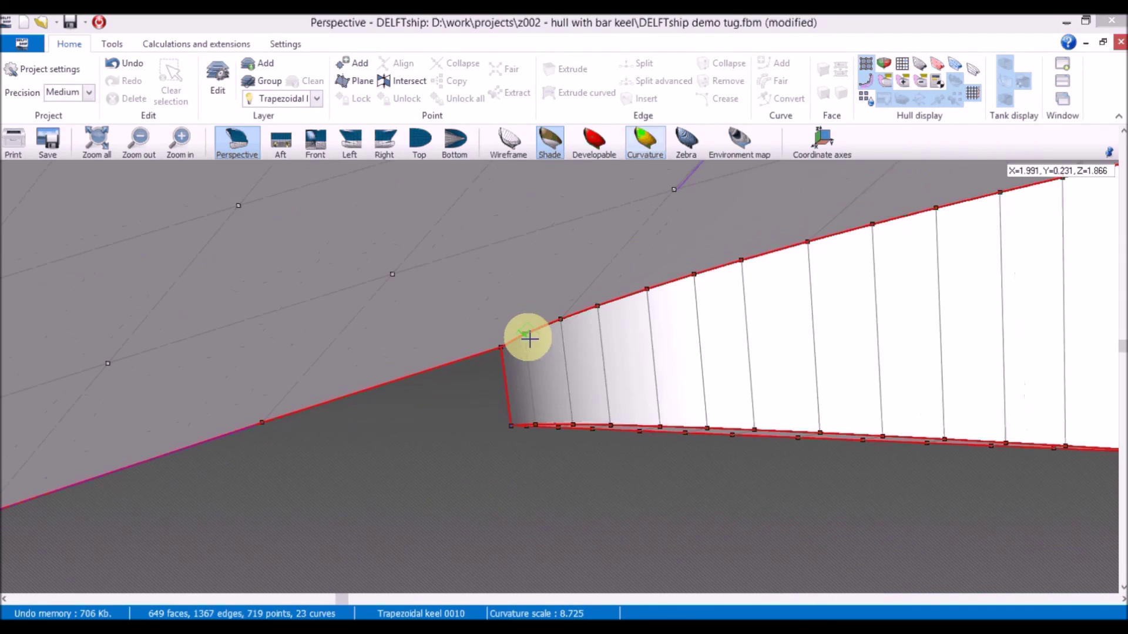
pyautogui.scroll(-6, 529, 293)
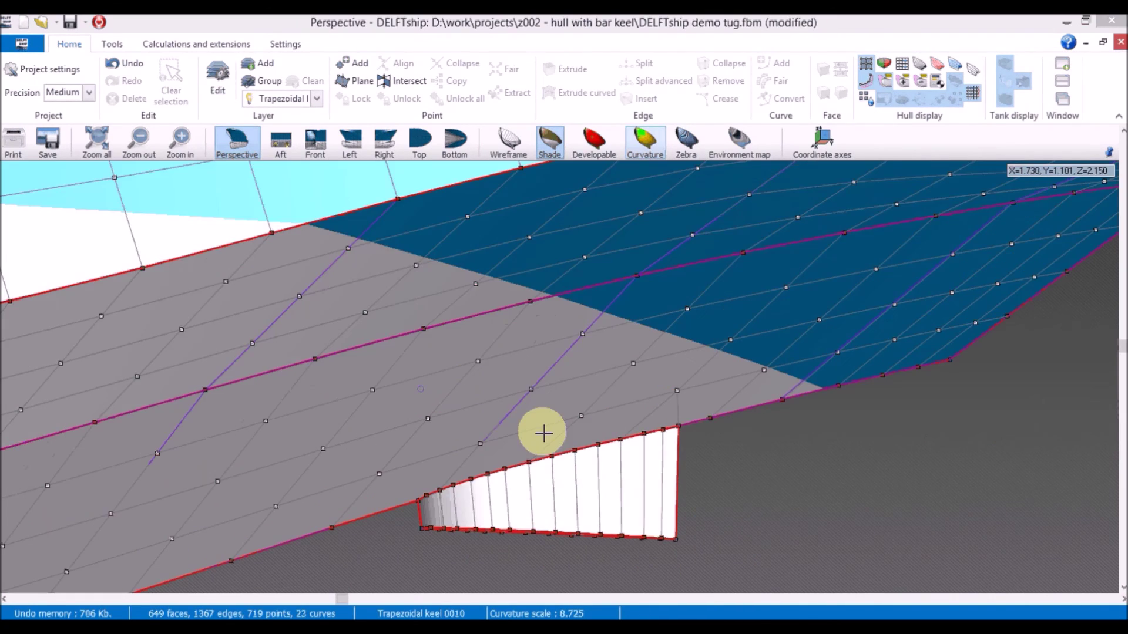